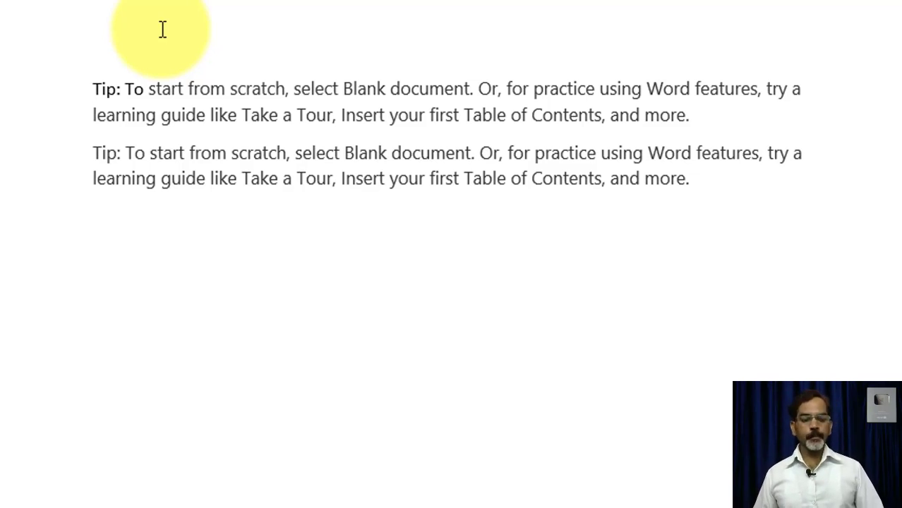
# - Add blank lines above the first Tip paragraph, test typing on them, then remove them again
pyautogui.press('Return')
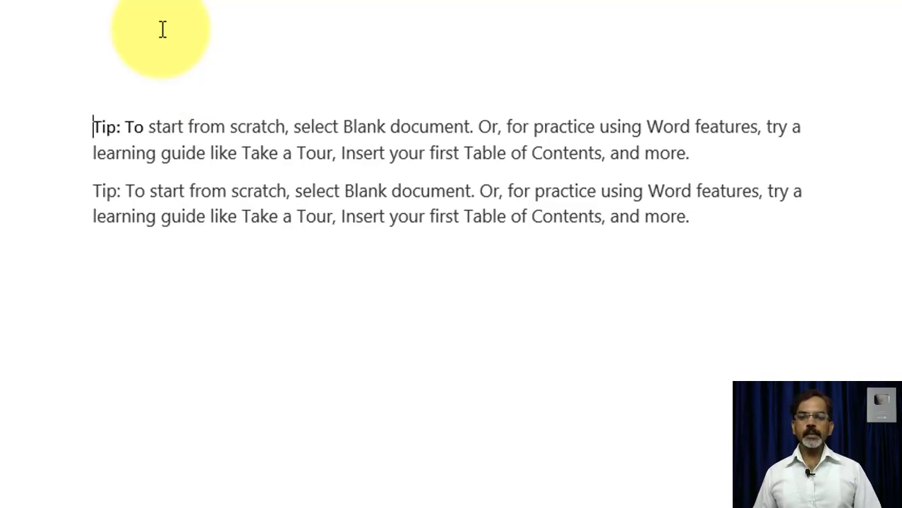
pyautogui.press('Return')
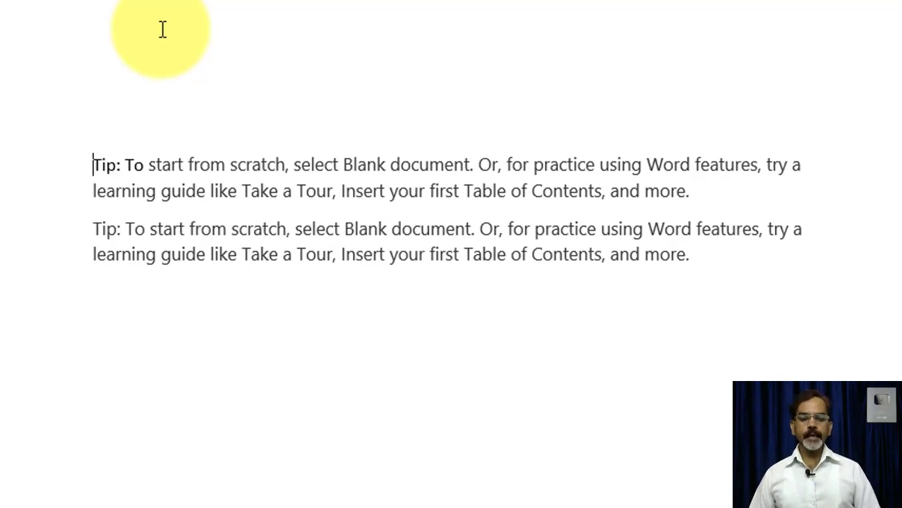
pyautogui.press('Up')
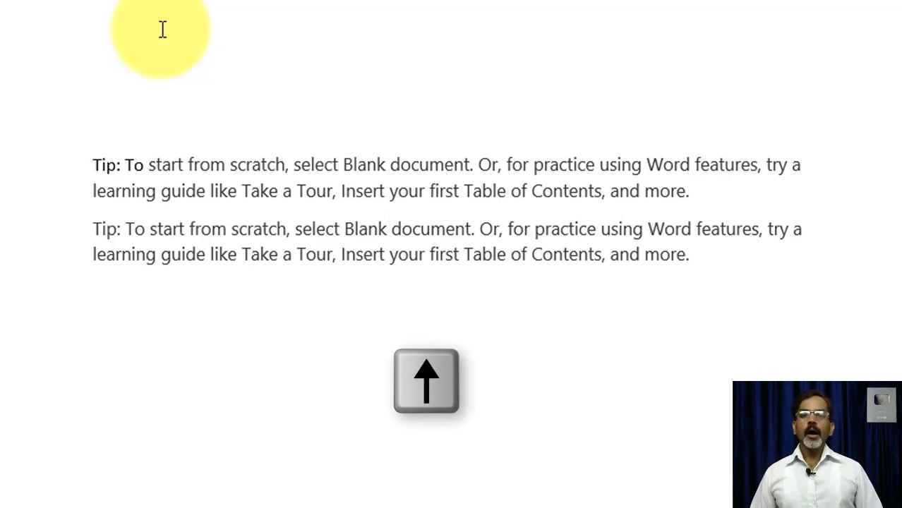
pyautogui.press('Up')
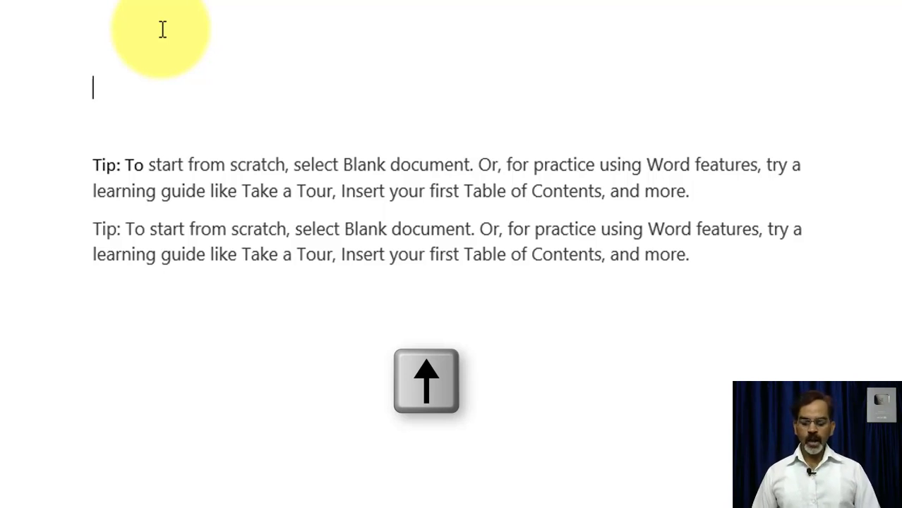
pyautogui.write('weoieoeeo')
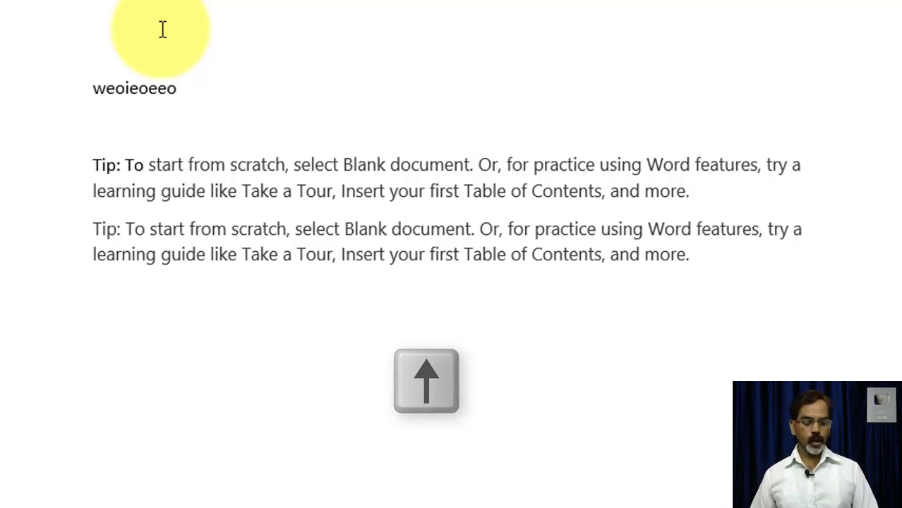
pyautogui.press('BackSpace')
pyautogui.press('BackSpace')
pyautogui.press('BackSpace')
pyautogui.press('BackSpace')
pyautogui.press('BackSpace')
pyautogui.press('BackSpace')
pyautogui.press('BackSpace')
pyautogui.press('BackSpace')
pyautogui.press('BackSpace')
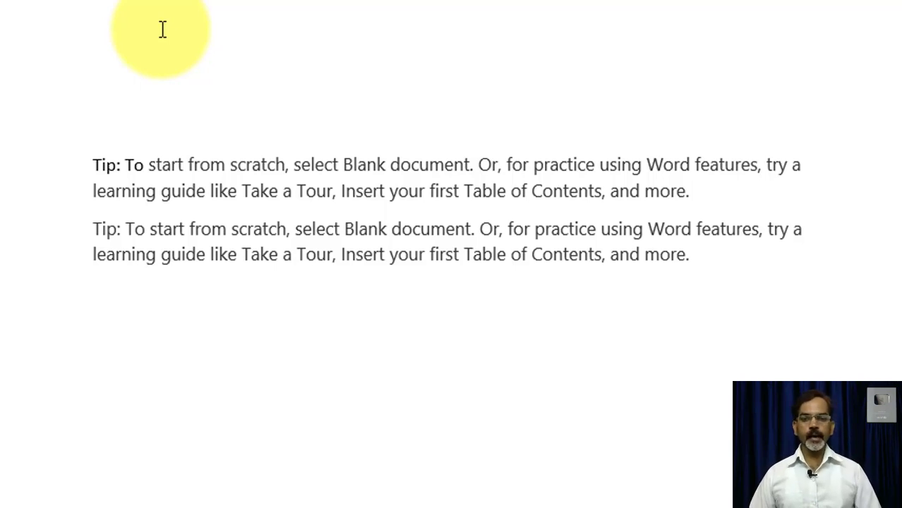
pyautogui.press('Down')
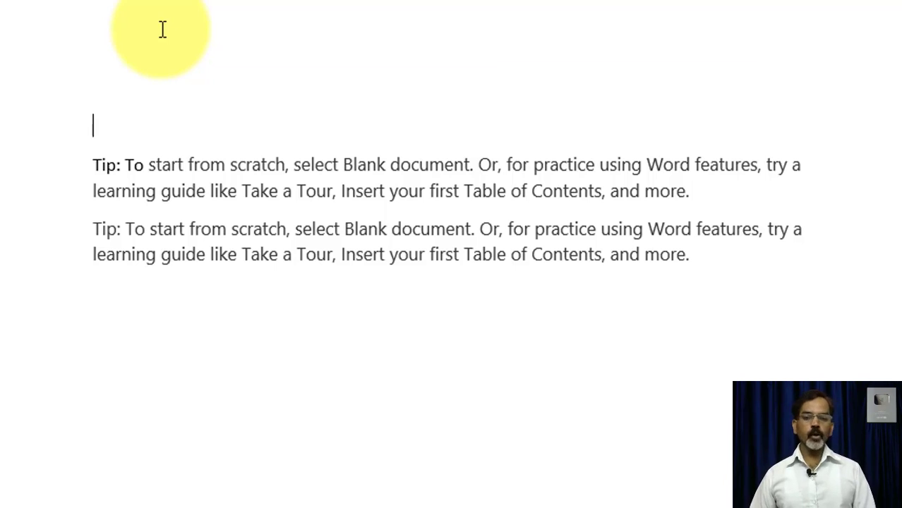
pyautogui.press('BackSpace')
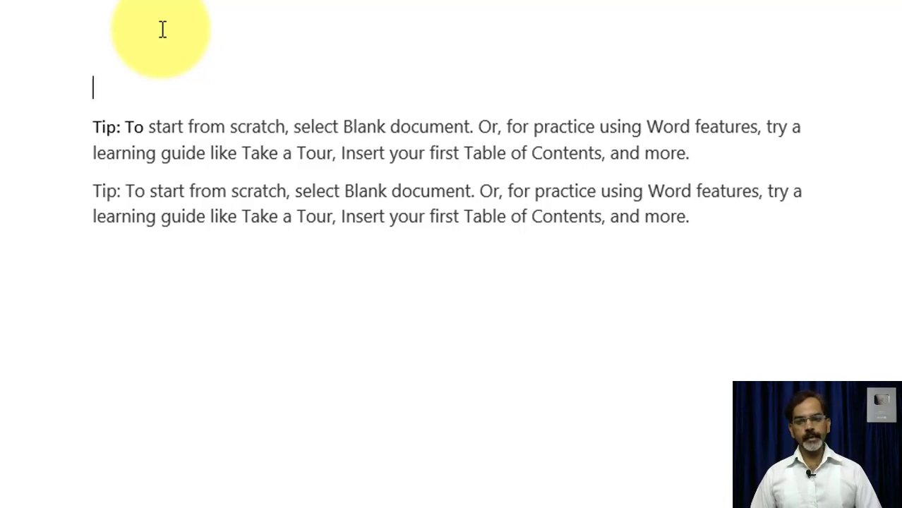
pyautogui.press('Down')
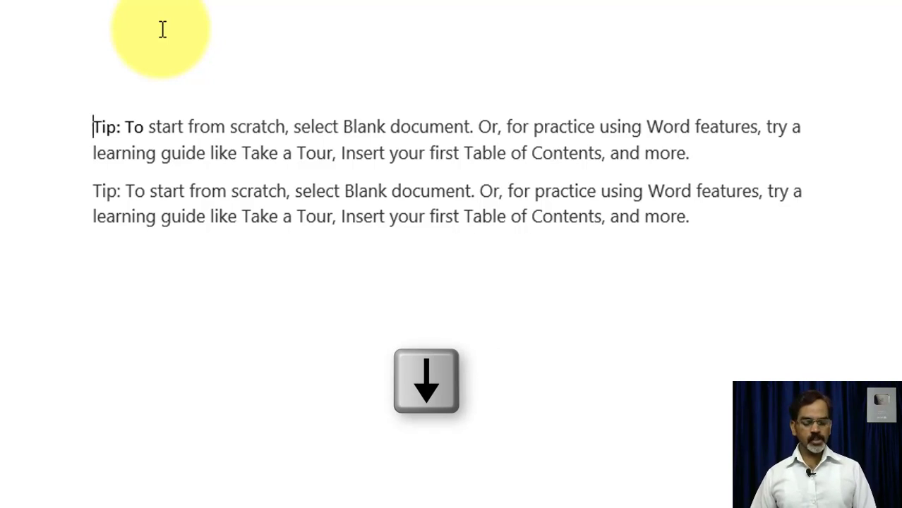
pyautogui.press('BackSpace')
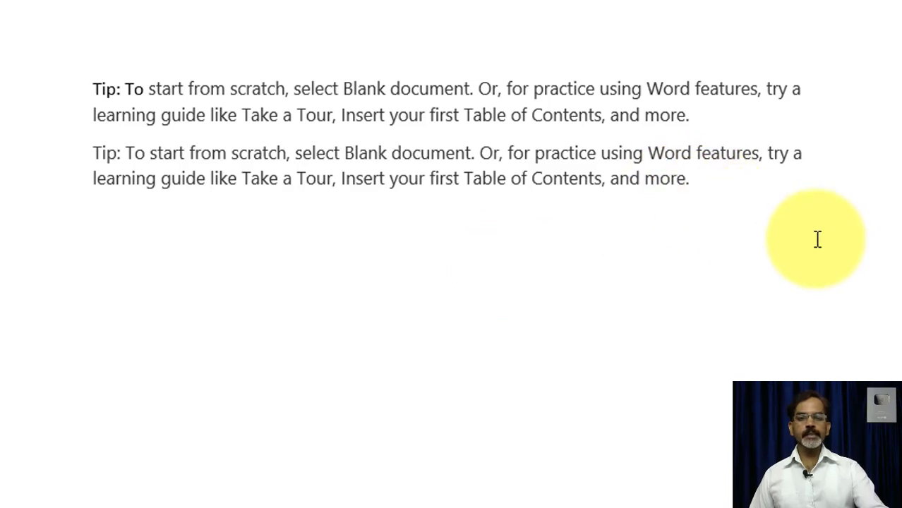
# - Add blank lines after 'more.' in the second Tip, test-type, and trim back to one empty line
pyautogui.click(713, 185)
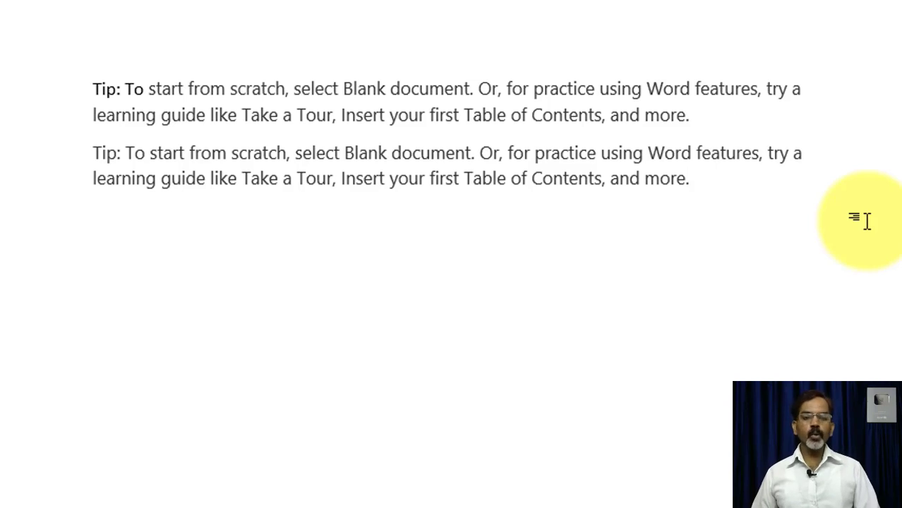
pyautogui.press('Return')
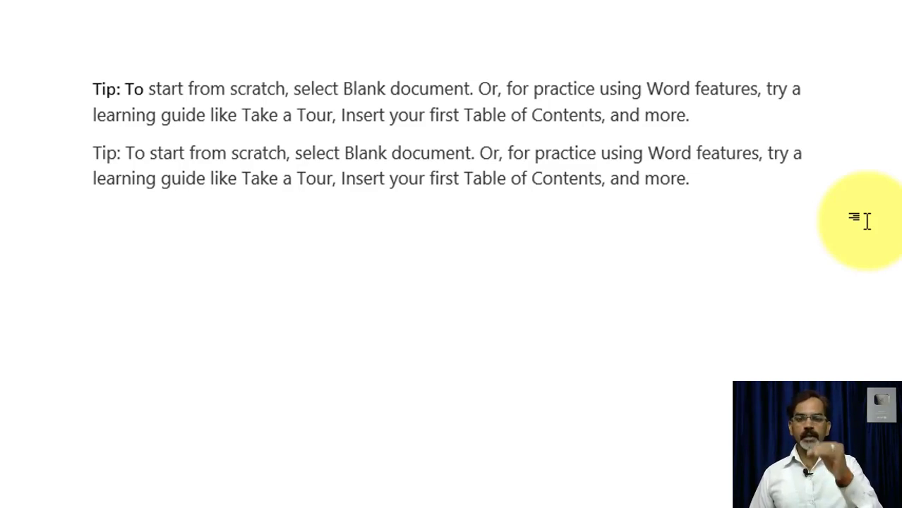
pyautogui.press('Up')
pyautogui.press('Up')
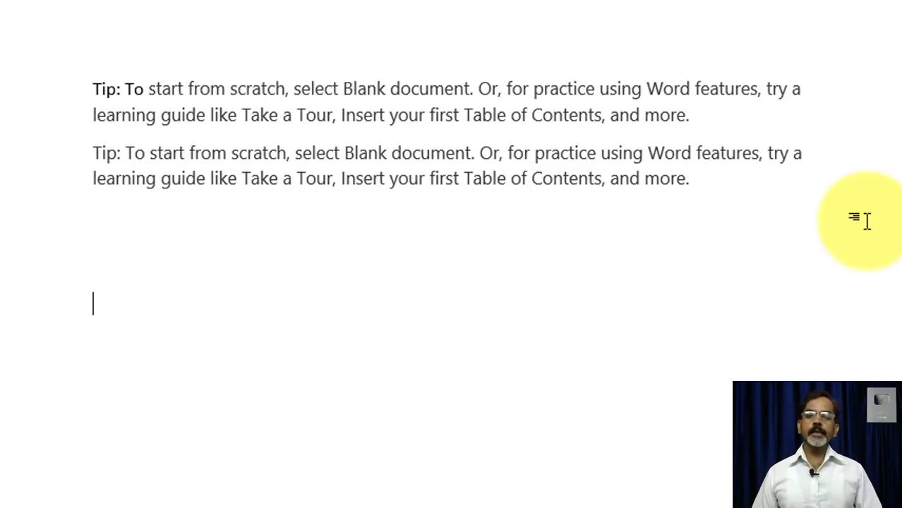
pyautogui.press('Up')
pyautogui.press('Up')
pyautogui.press('Up')
pyautogui.press('Down')
pyautogui.press('Down')
pyautogui.press('Down')
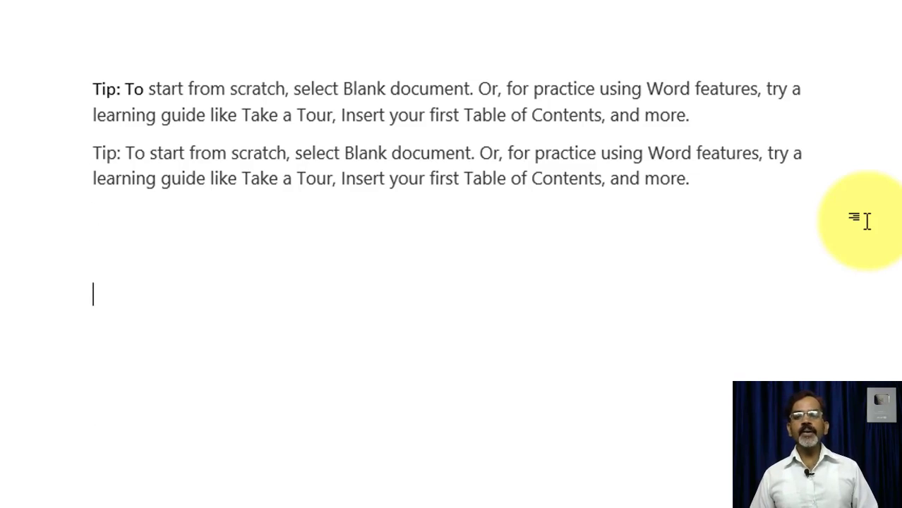
pyautogui.press('Down')
pyautogui.press('Down')
pyautogui.press('Down')
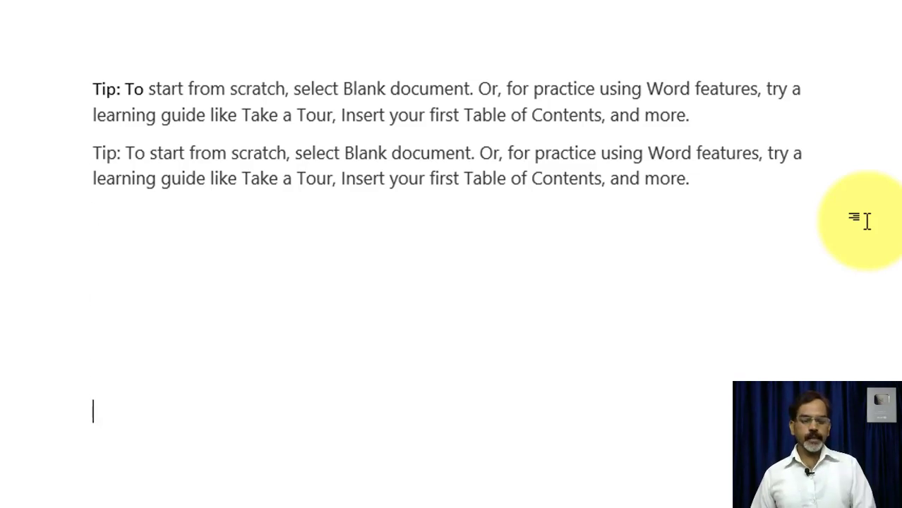
pyautogui.press('Down')
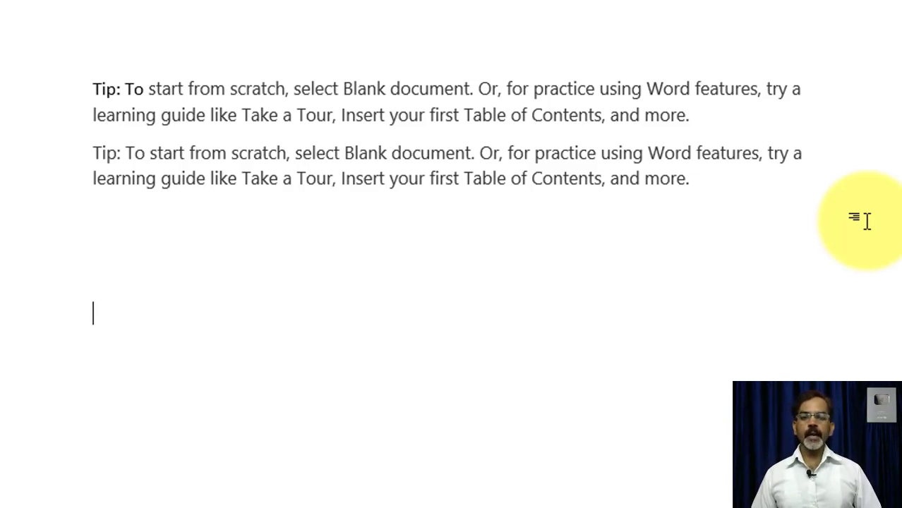
pyautogui.write('fdlfjdlfd')
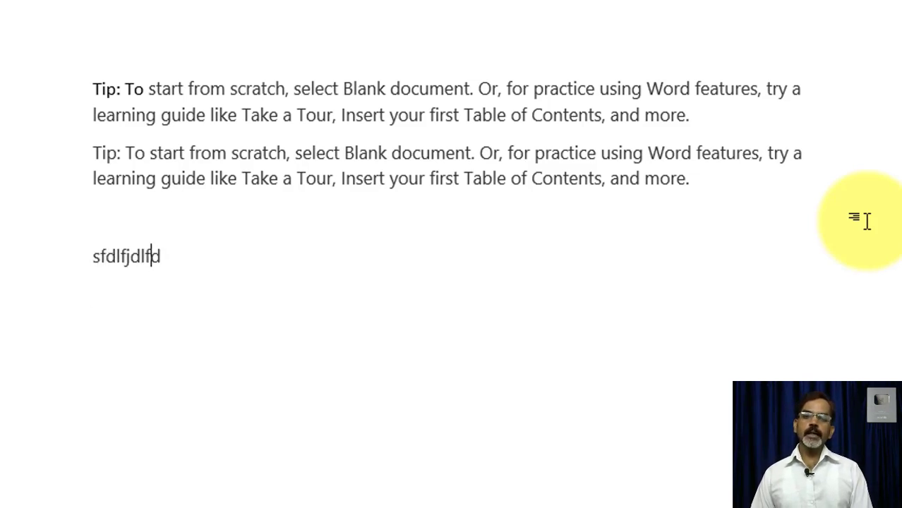
pyautogui.write('sfsd')
pyautogui.press('BackSpace')
pyautogui.press('BackSpace')
pyautogui.press('BackSpace')
pyautogui.press('BackSpace')
pyautogui.press('BackSpace')
pyautogui.press('BackSpace')
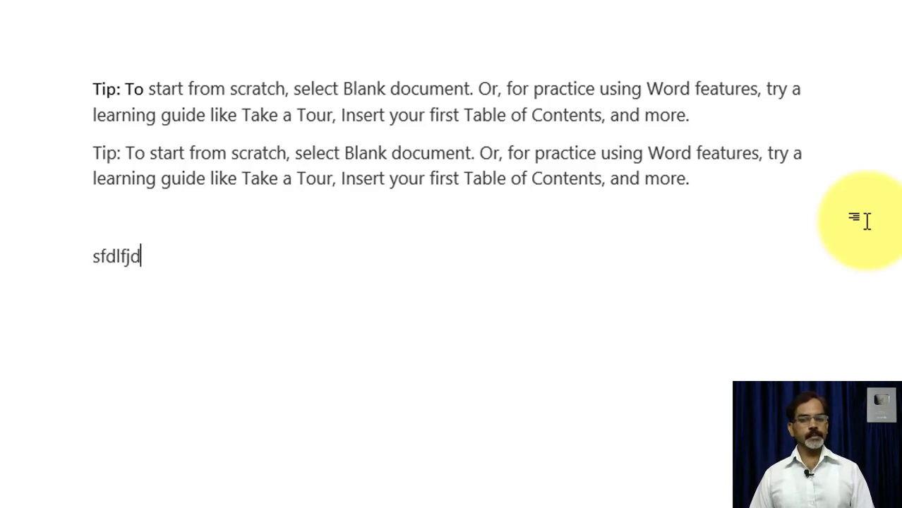
pyautogui.press('BackSpace')
pyautogui.press('BackSpace')
pyautogui.press('BackSpace')
pyautogui.press('BackSpace')
pyautogui.press('BackSpace')
pyautogui.press('BackSpace')
pyautogui.press('BackSpace')
pyautogui.press('BackSpace')
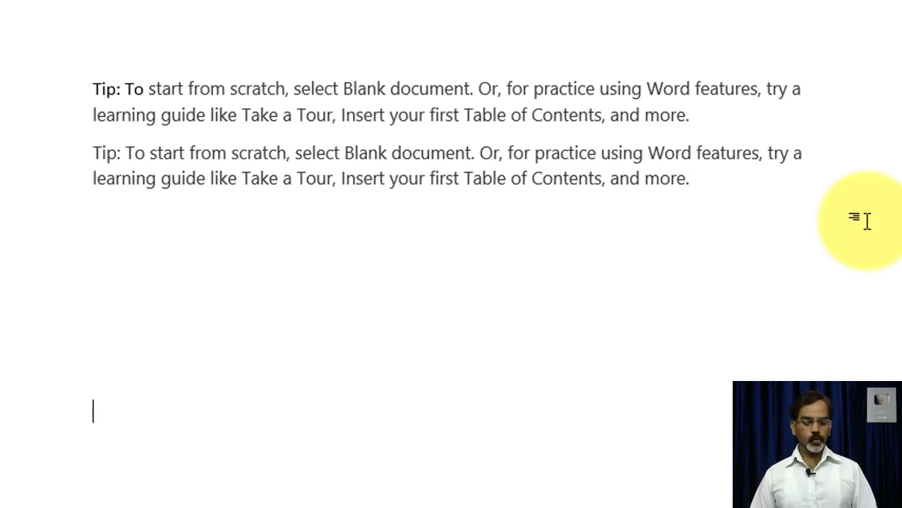
pyautogui.press('BackSpace')
pyautogui.press('BackSpace')
pyautogui.press('BackSpace')
pyautogui.press('BackSpace')
pyautogui.press('BackSpace')
pyautogui.press('BackSpace')
pyautogui.press('BackSpace')
pyautogui.press('BackSpace')
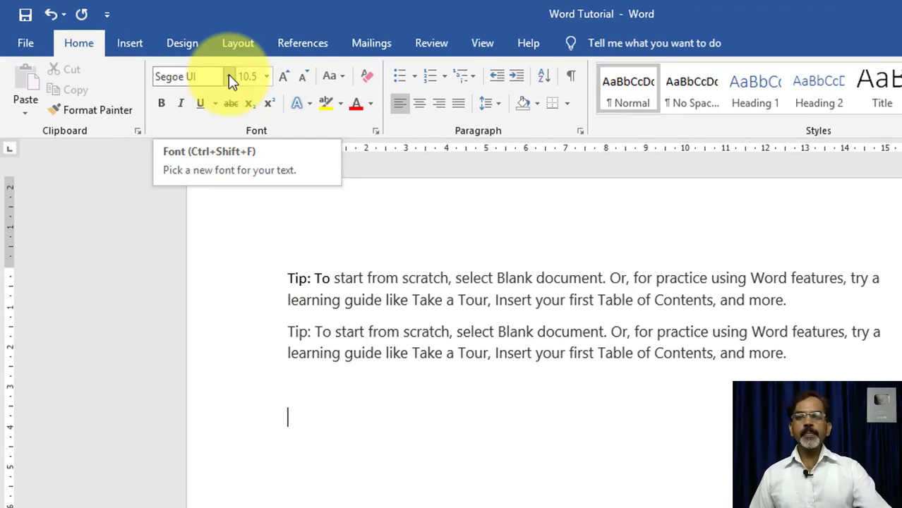
# - Scroll the font list and choose Algerian as the current font
pyautogui.click(228, 74)
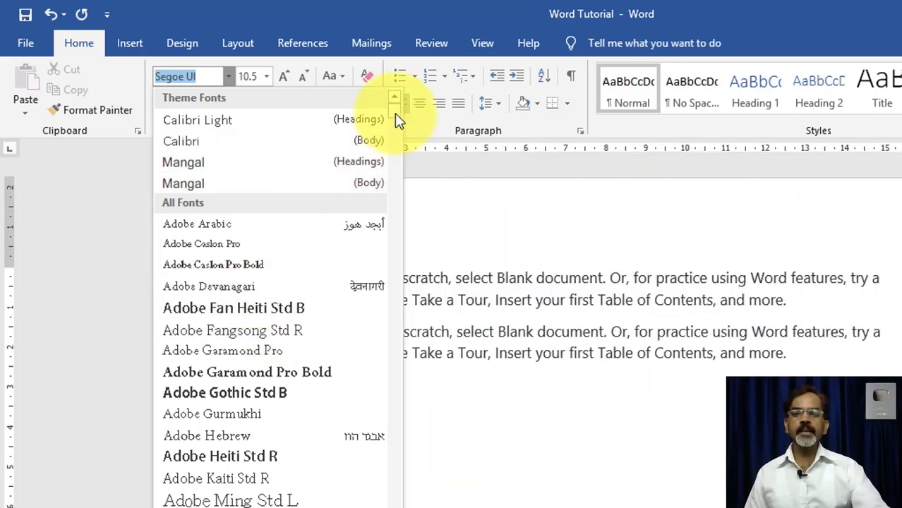
pyautogui.moveTo(394, 113)
pyautogui.mouseDown()
pyautogui.moveTo(397, 442)
pyautogui.moveTo(397, 124)
pyautogui.mouseUp()
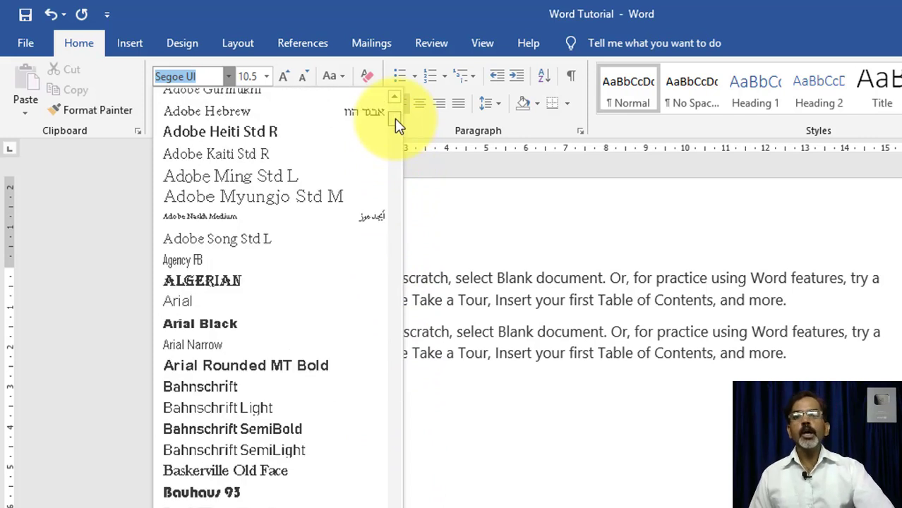
pyautogui.moveTo(395, 119); pyautogui.dragTo(395, 117)
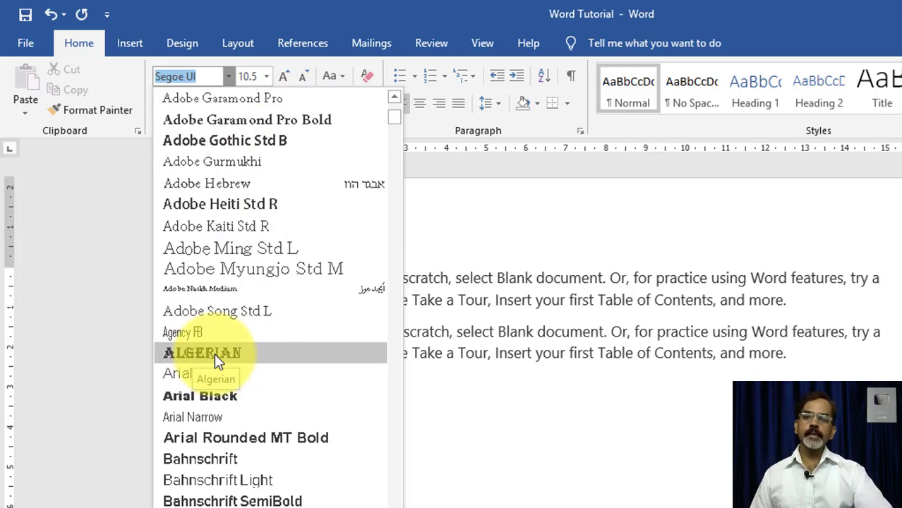
pyautogui.click(229, 352)
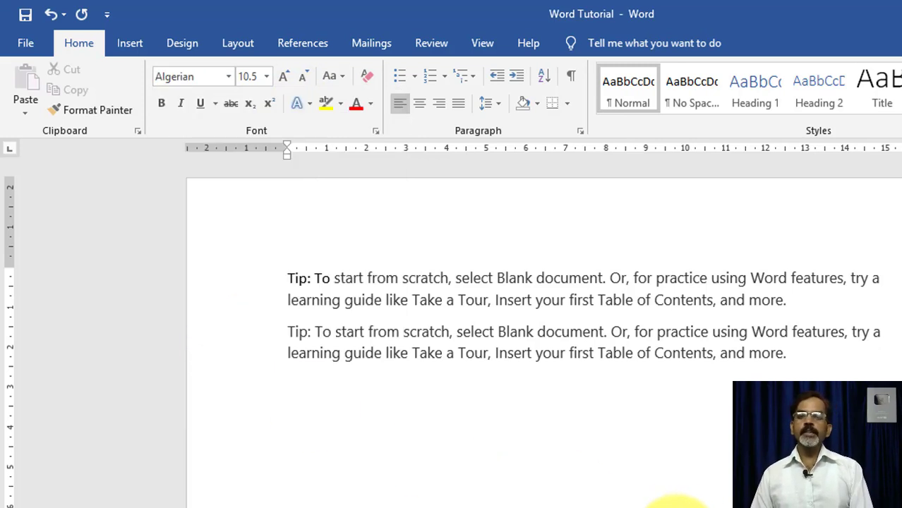
# - Test-type in Algerian, switch the font to Mangal (Headings), and bring up the font-size list
pyautogui.write('eorfewlrewo')
pyautogui.press('BackSpace')
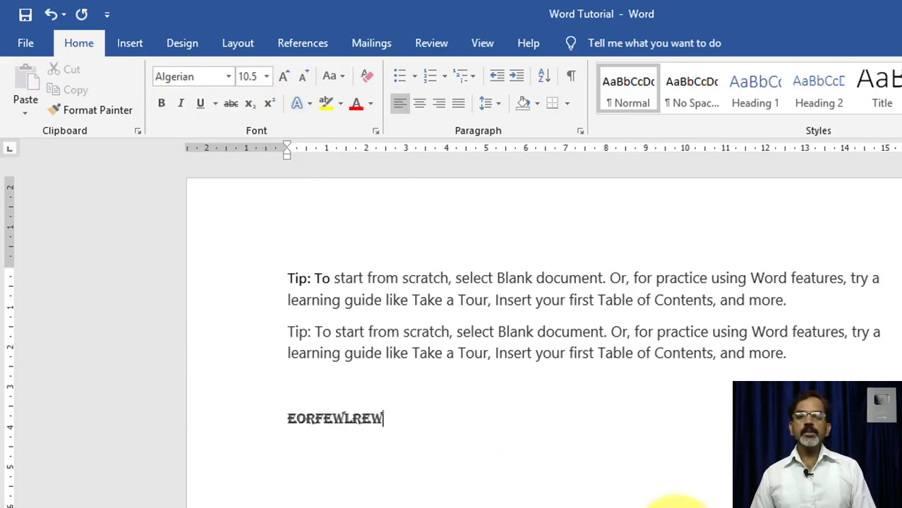
pyautogui.press('BackSpace')
pyautogui.press('BackSpace')
pyautogui.press('BackSpace')
pyautogui.press('BackSpace')
pyautogui.press('BackSpace')
pyautogui.press('BackSpace')
pyautogui.press('BackSpace')
pyautogui.press('BackSpace')
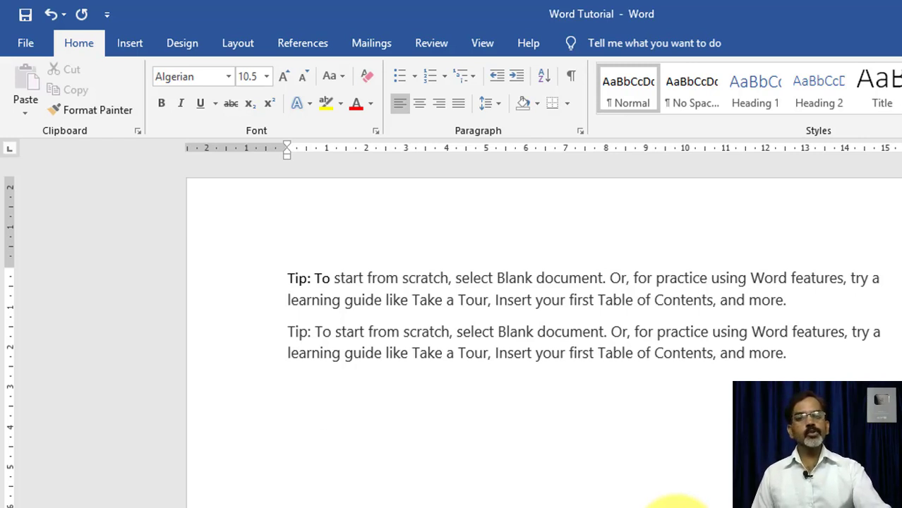
pyautogui.click(228, 76)
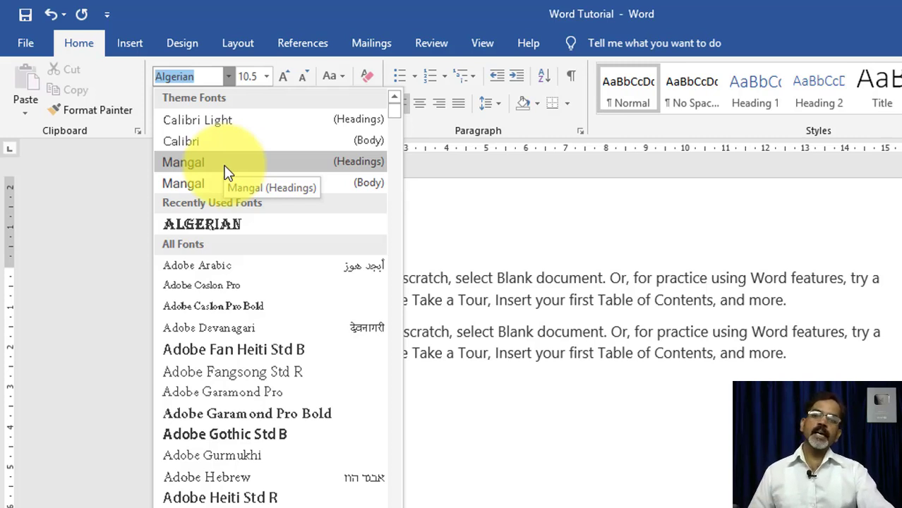
pyautogui.click(225, 166)
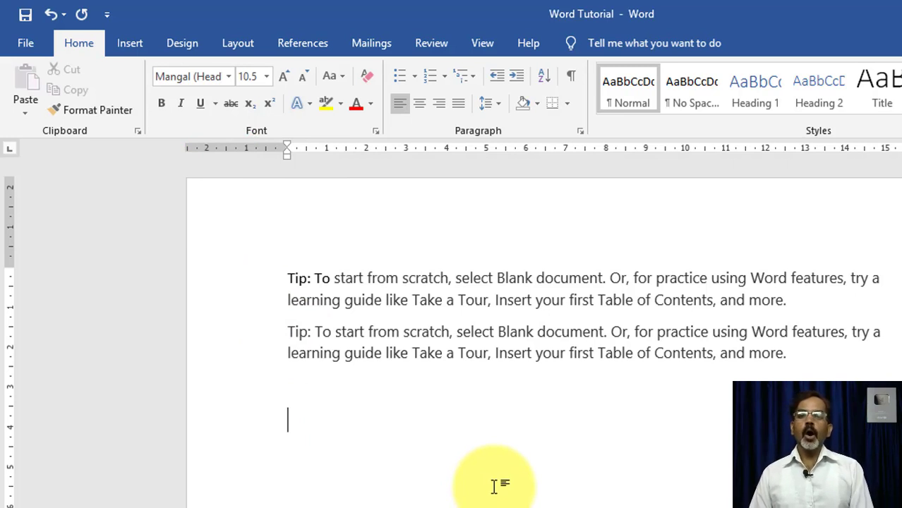
pyautogui.write('lefrjeol')
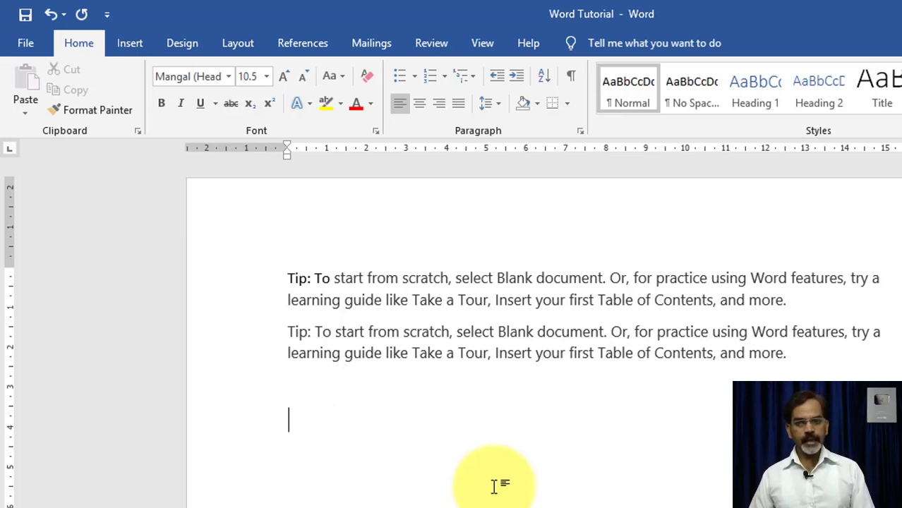
pyautogui.click(268, 76)
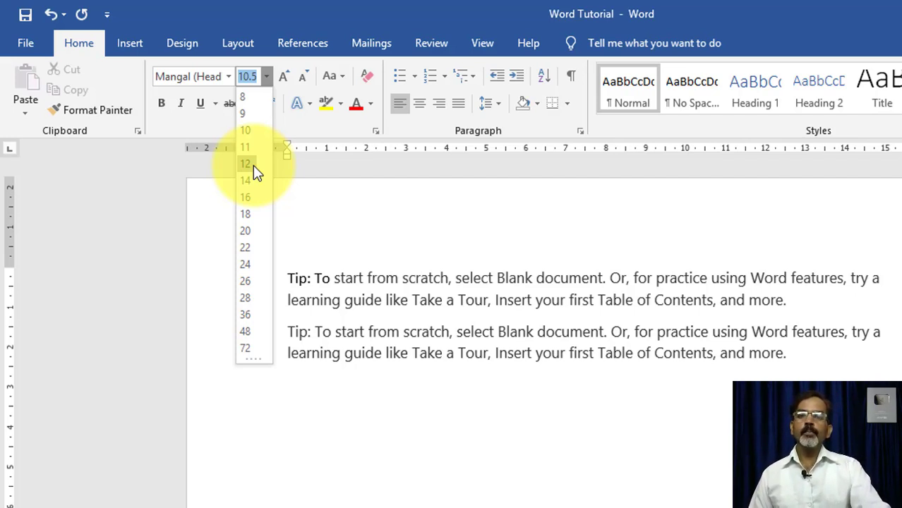
# - Set the font size to 12 and type 'Sai Techvision', erasing the trial letters first
pyautogui.click(253, 165)
pyautogui.write('gr')
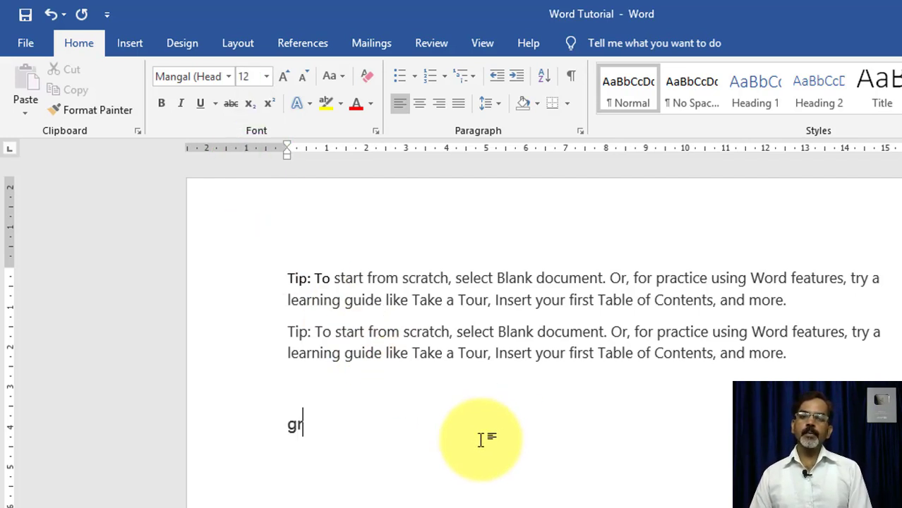
pyautogui.write('groeitpeoitepo')
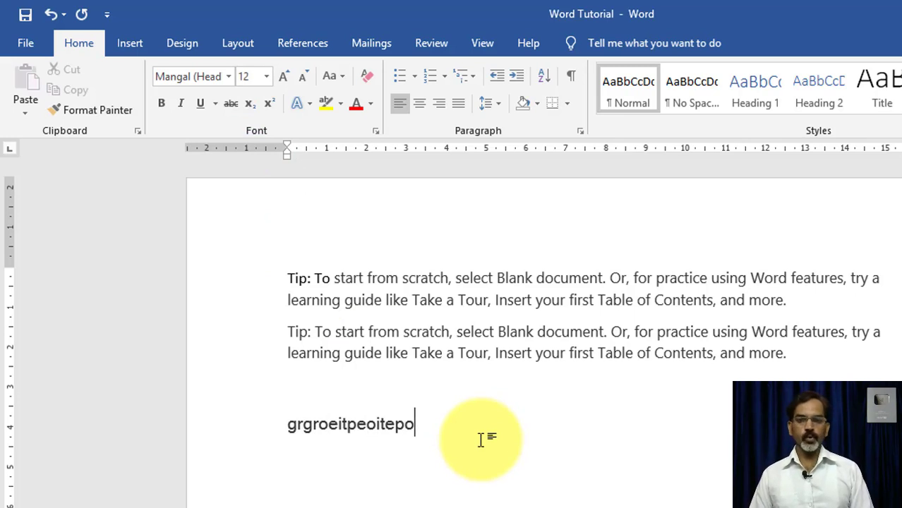
pyautogui.press('BackSpace')
pyautogui.press('BackSpace')
pyautogui.press('BackSpace')
pyautogui.press('BackSpace')
pyautogui.press('BackSpace')
pyautogui.press('BackSpace')
pyautogui.press('BackSpace')
pyautogui.press('BackSpace')
pyautogui.press('BackSpace')
pyautogui.press('BackSpace')
pyautogui.press('BackSpace')
pyautogui.press('BackSpace')
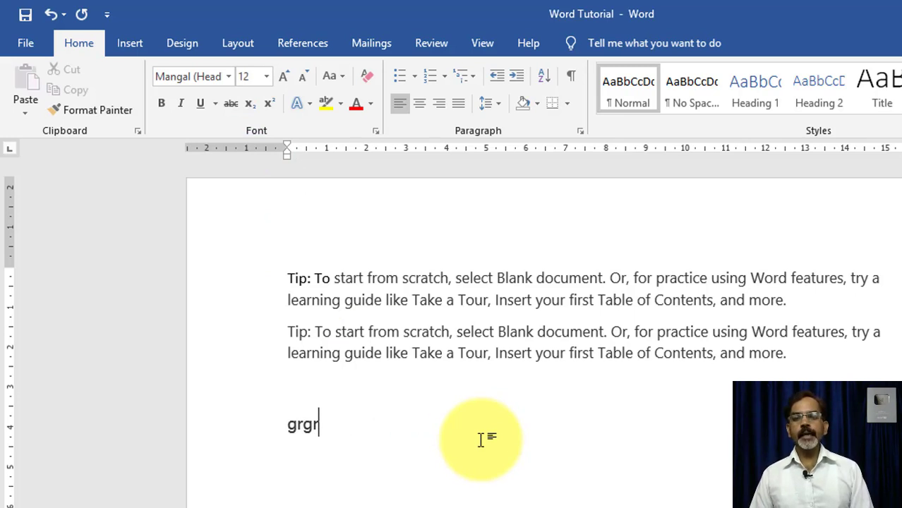
pyautogui.press('BackSpace')
pyautogui.press('BackSpace')
pyautogui.press('BackSpace')
pyautogui.press('BackSpace')
pyautogui.write('$')
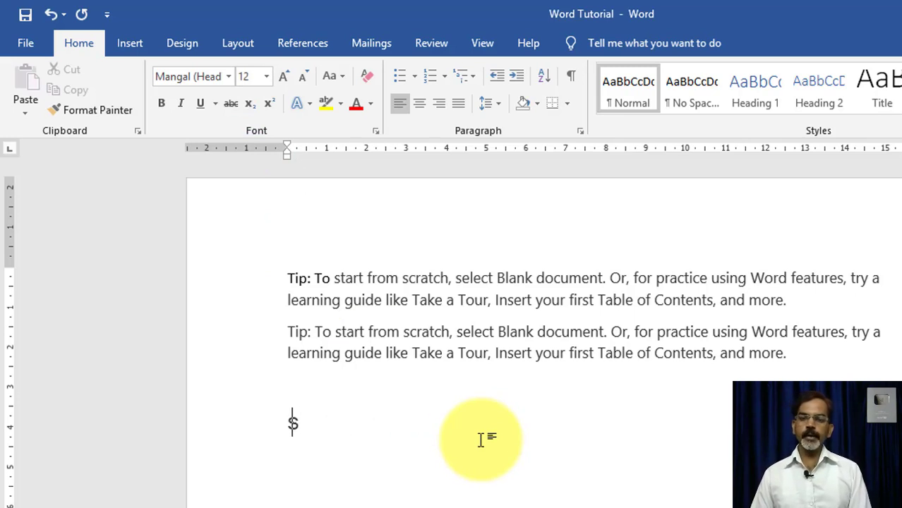
pyautogui.write('Tec')
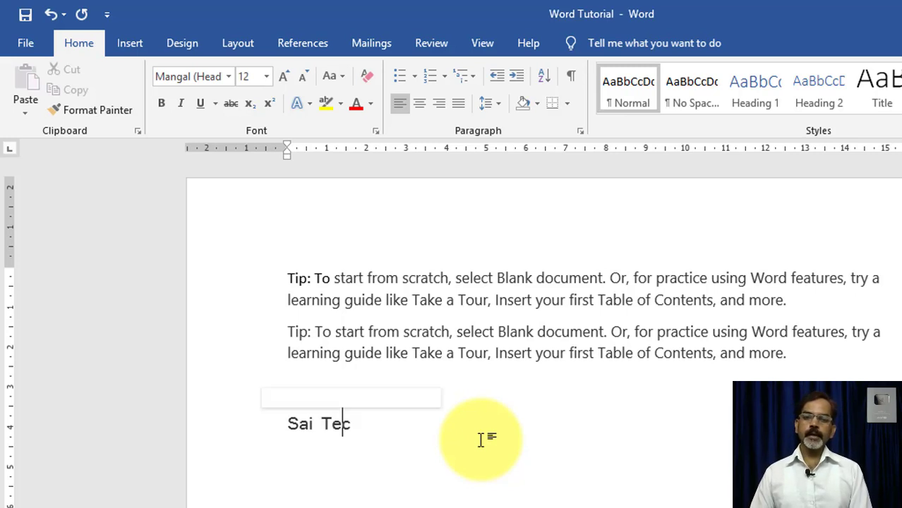
pyautogui.write('hvision')
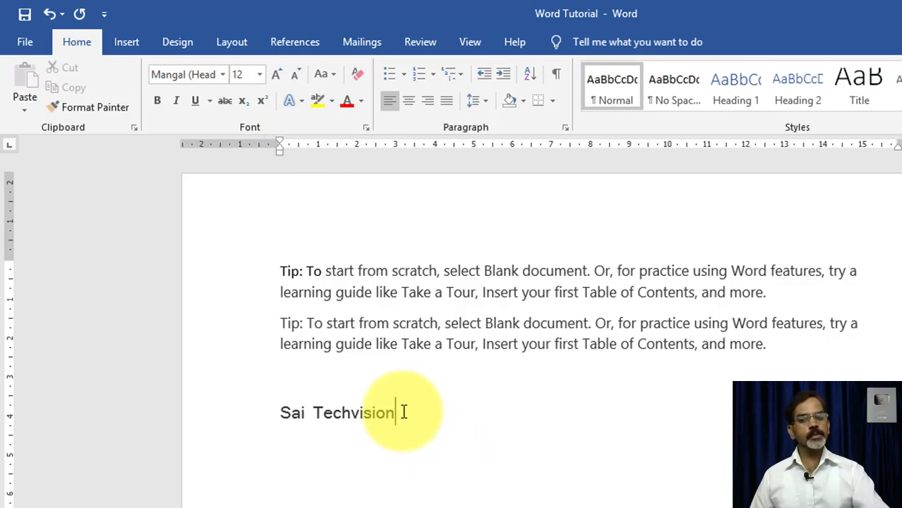
# - Select 'Sai Techvision' and enlarge it step by step up to size 22
pyautogui.moveTo(404, 412); pyautogui.dragTo(281, 406)
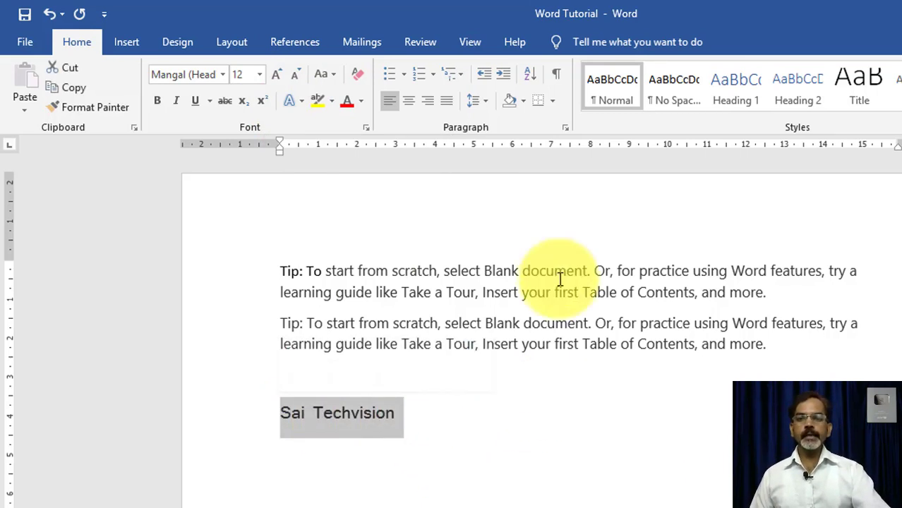
pyautogui.click(277, 75)
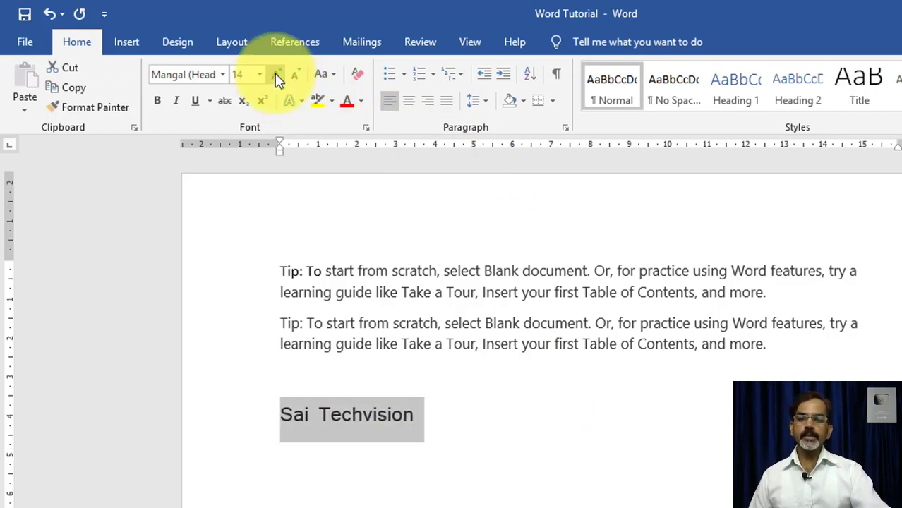
pyautogui.click(277, 75)
pyautogui.click(277, 75)
pyautogui.click(277, 74)
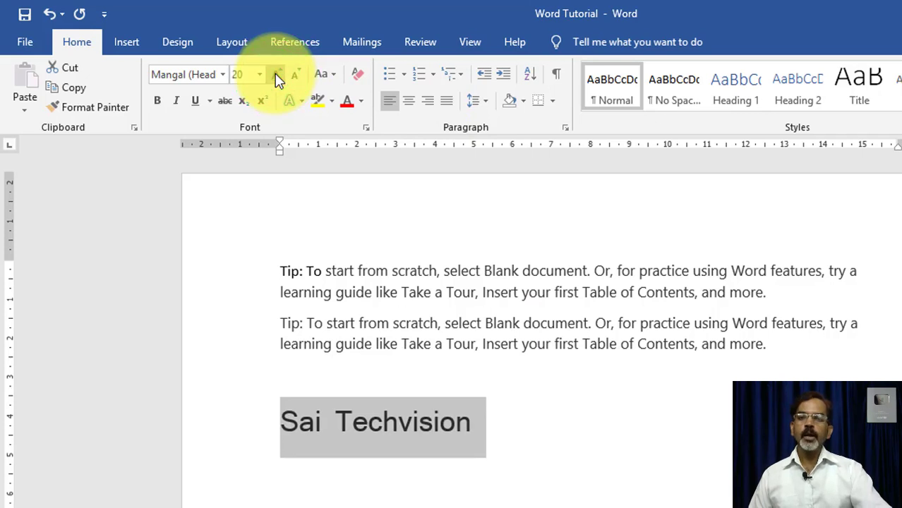
pyautogui.click(278, 76)
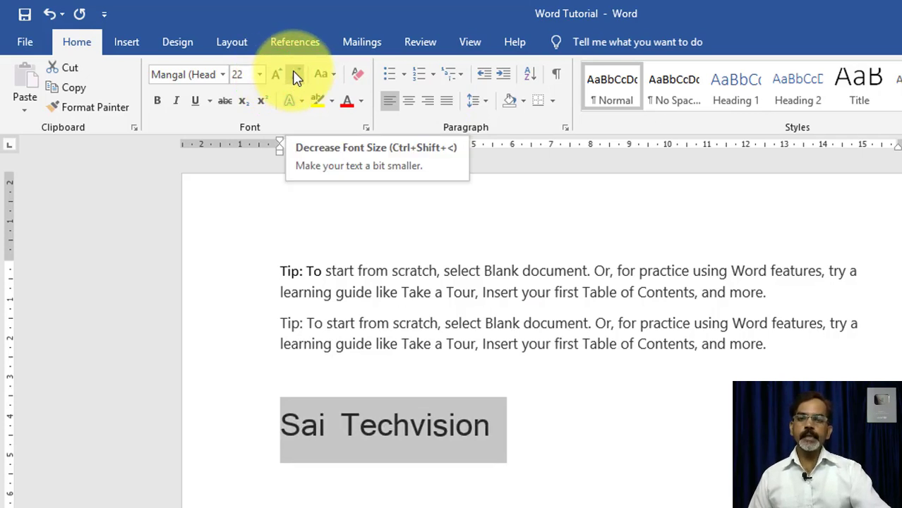
# - Shrink the text back down to 12, then set it to 16 from the size list
pyautogui.click(295, 75)
pyautogui.click(295, 76)
pyautogui.click(295, 76)
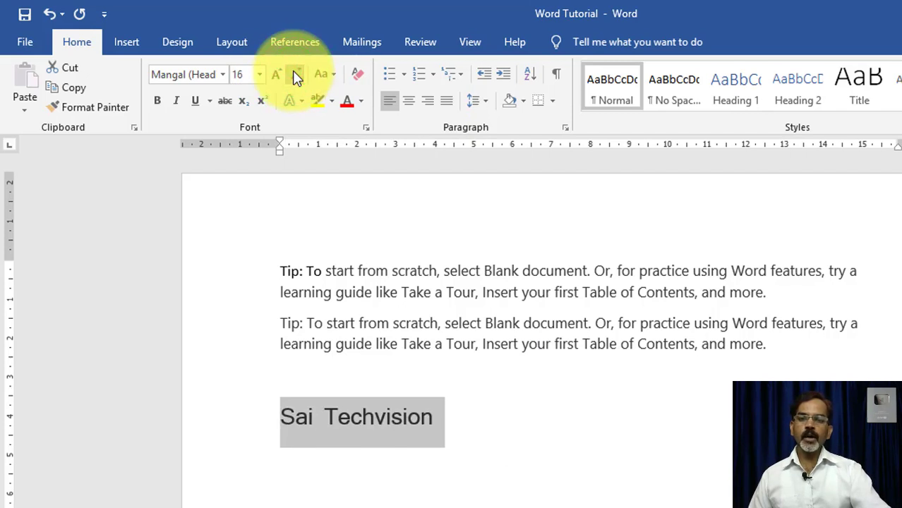
pyautogui.click(294, 76)
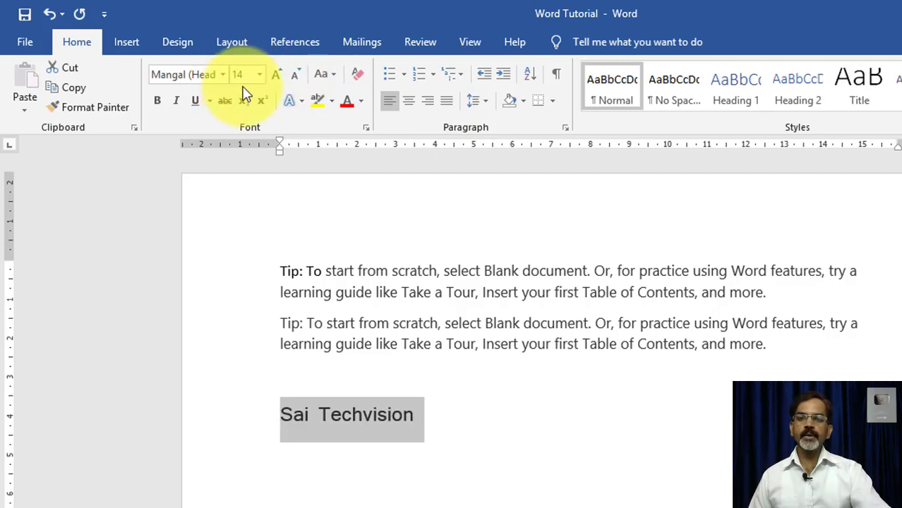
pyautogui.click(294, 76)
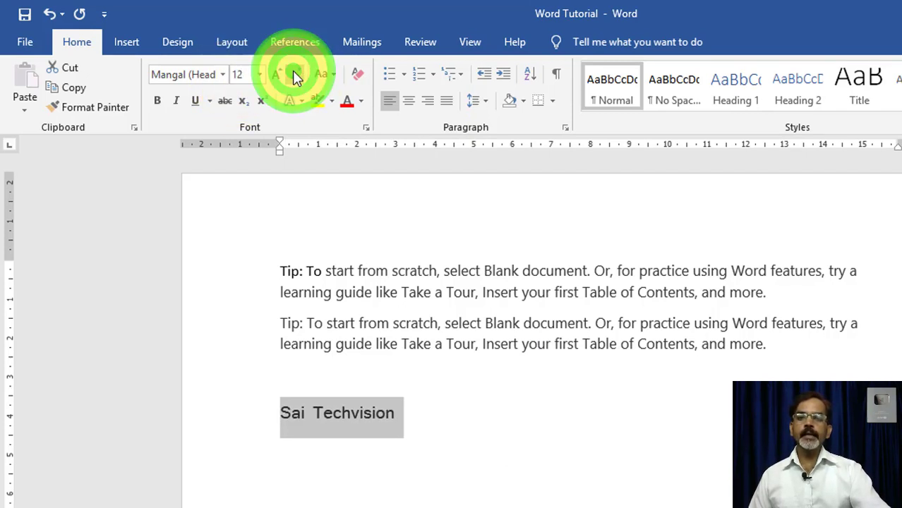
pyautogui.click(276, 76)
pyautogui.click(276, 76)
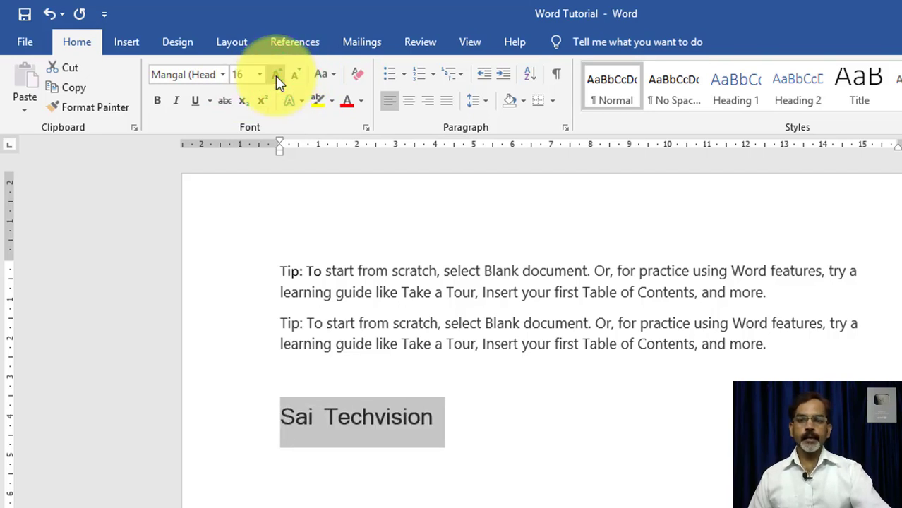
pyautogui.click(260, 75)
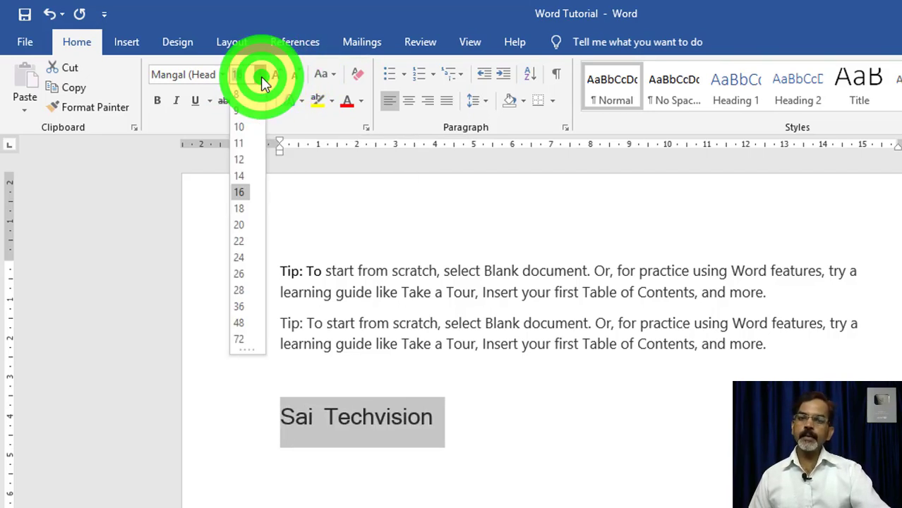
pyautogui.click(249, 191)
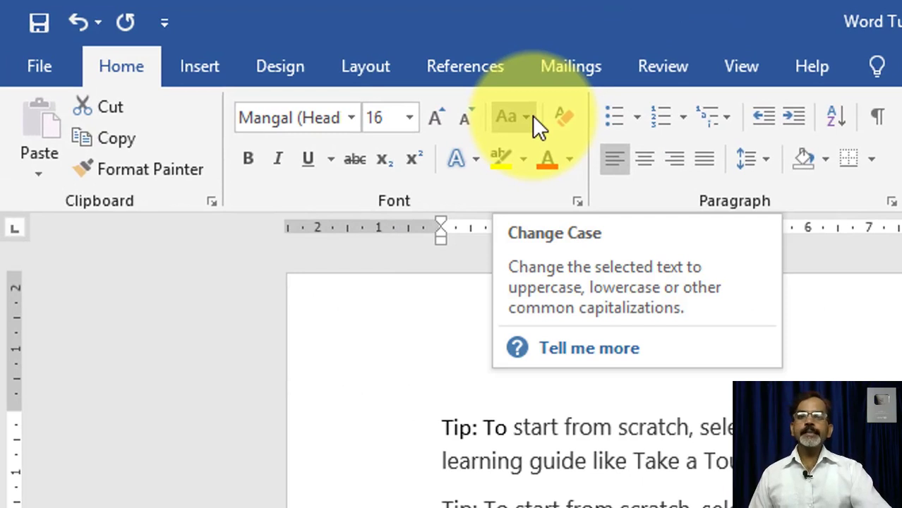
# - Try Change Case options on the heading: Sentence case, lowercase and UPPERCASE
pyautogui.click(532, 115)
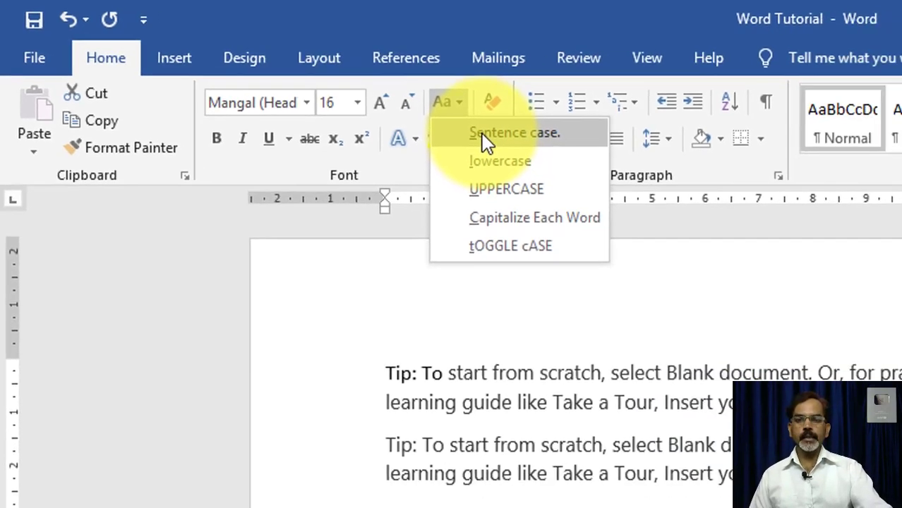
pyautogui.click(551, 151)
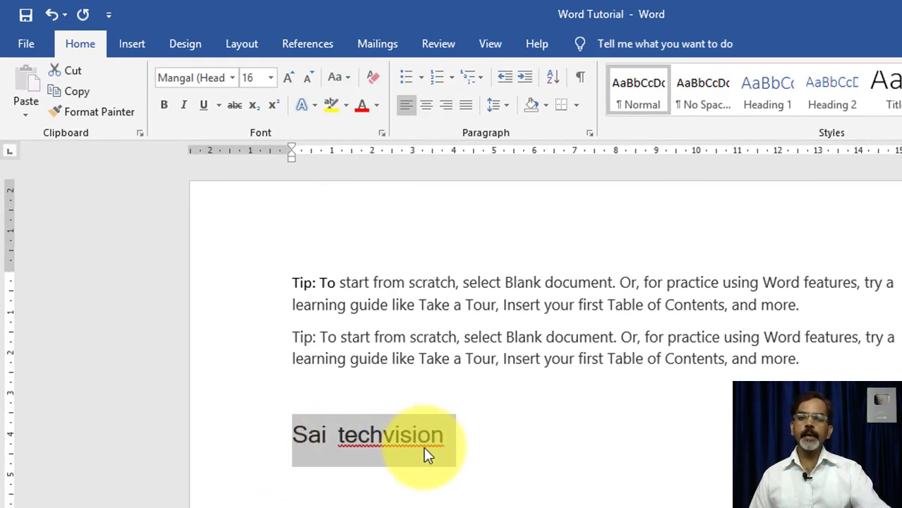
pyautogui.click(347, 81)
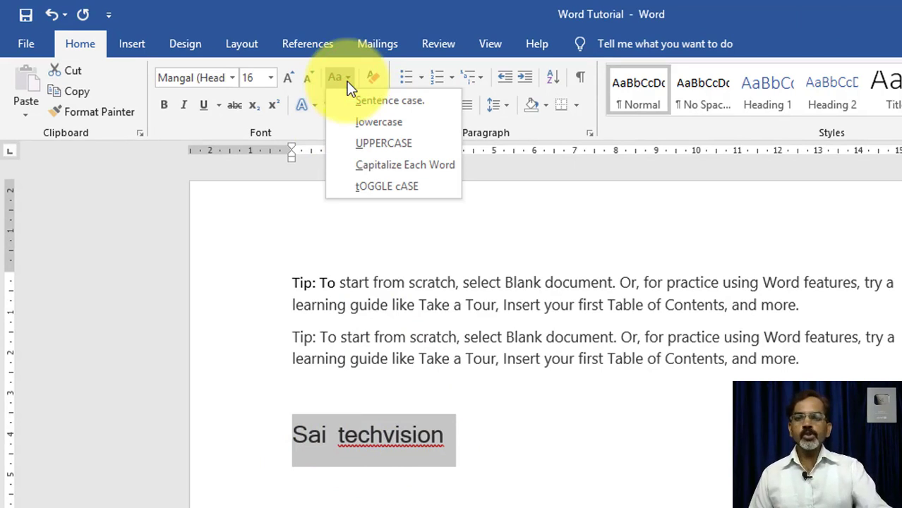
pyautogui.click(364, 120)
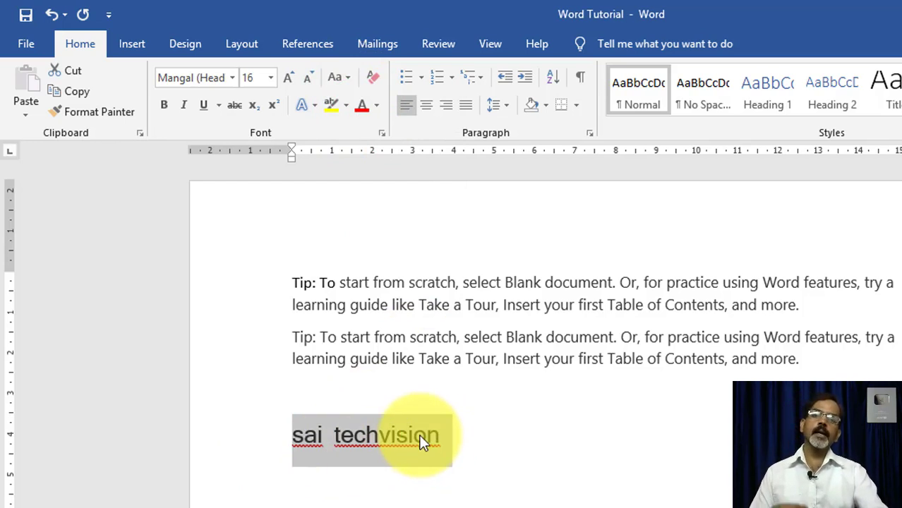
pyautogui.click(347, 77)
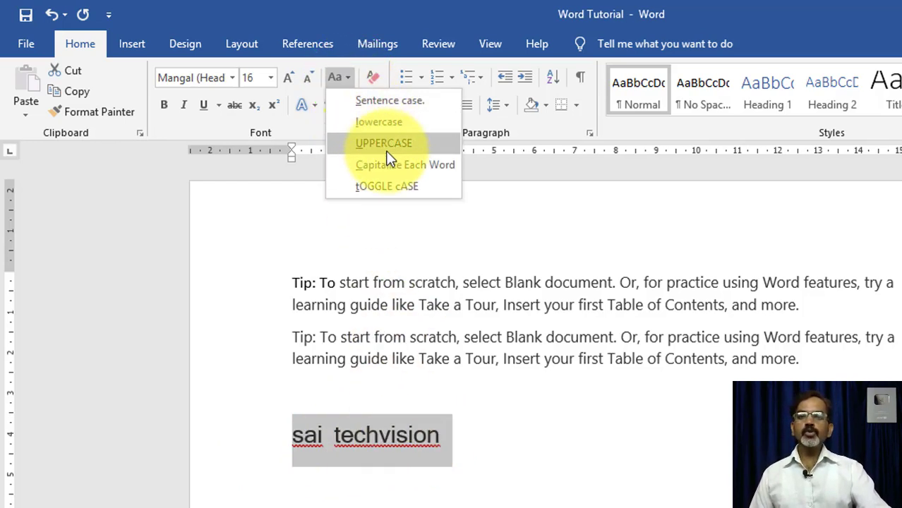
pyautogui.click(408, 144)
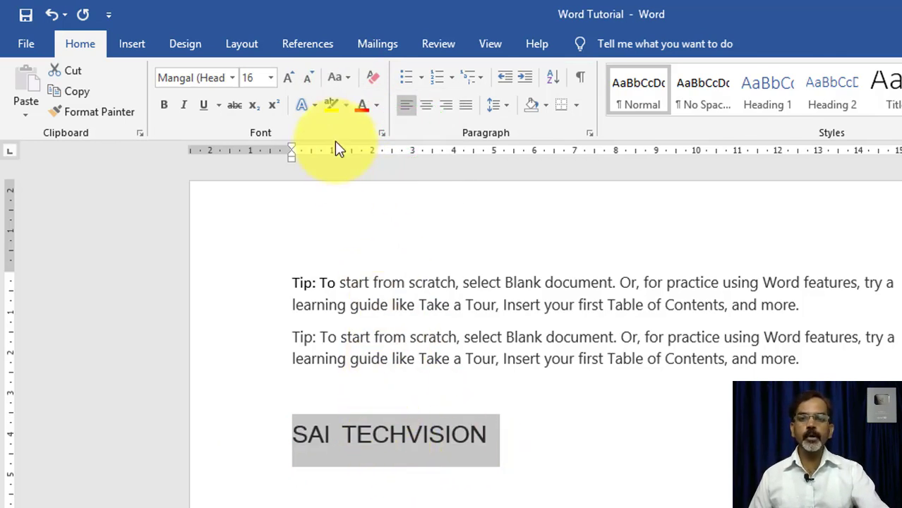
# - Try Capitalize Each Word and tOGGLE cASE, ending with 'Sai Techvision' capitalized
pyautogui.click(348, 79)
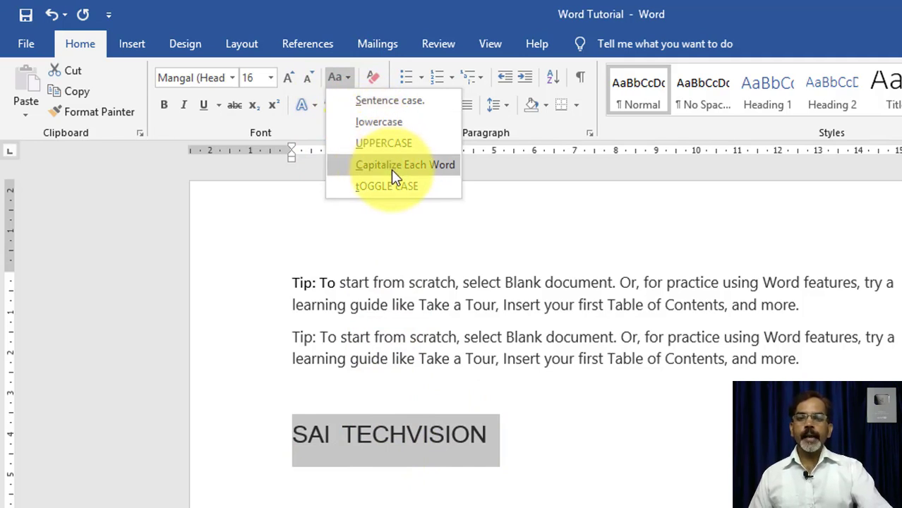
pyautogui.click(391, 167)
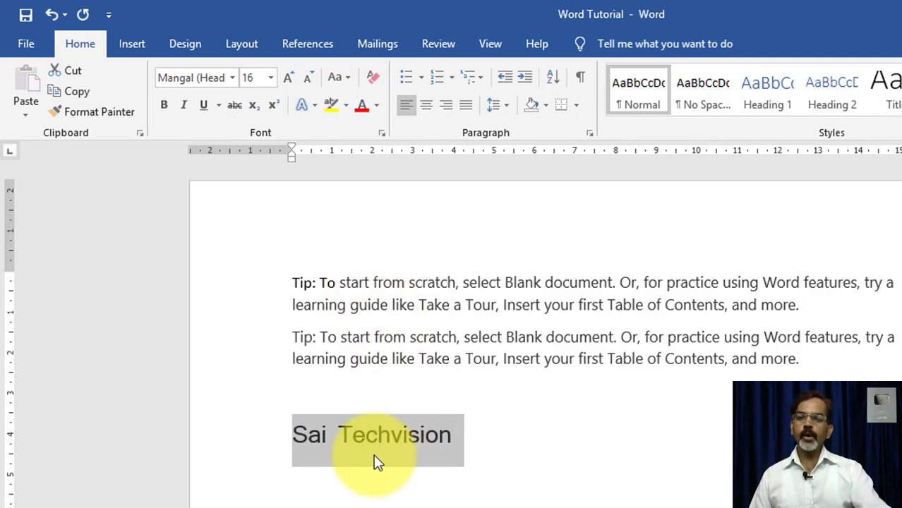
pyautogui.click(350, 75)
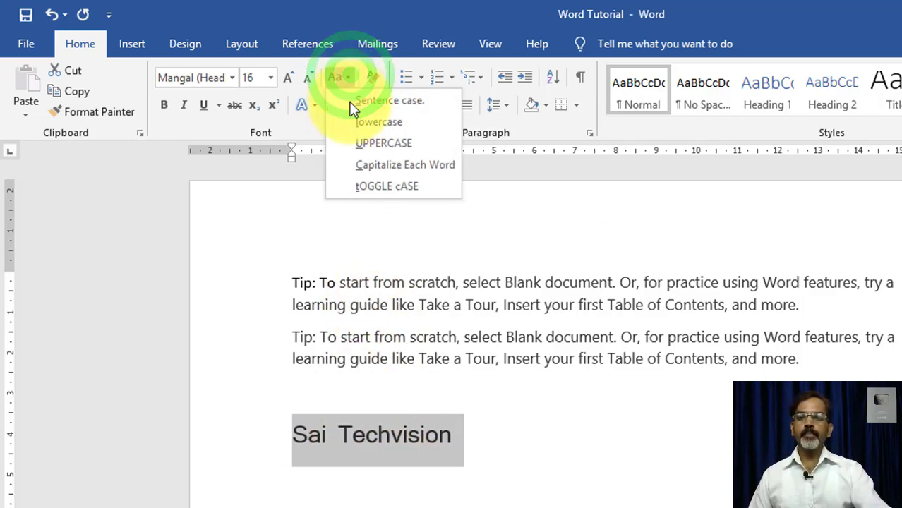
pyautogui.click(391, 185)
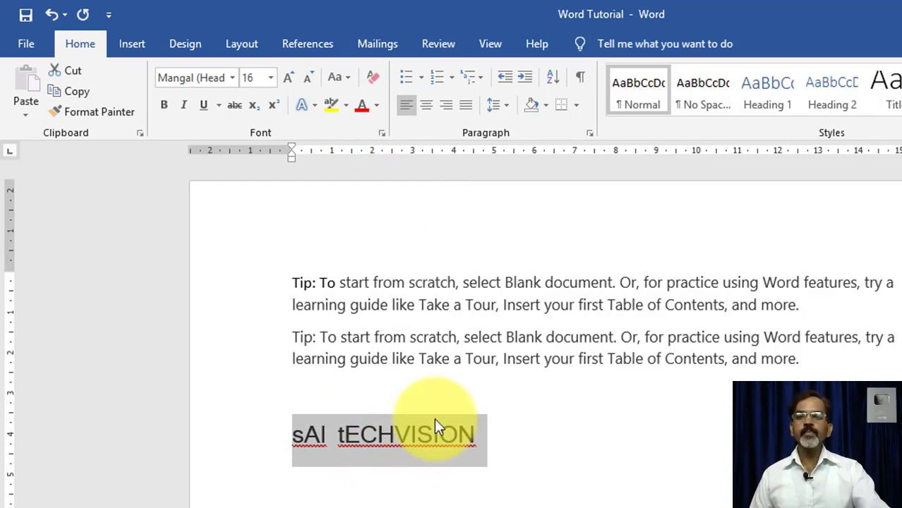
pyautogui.click(346, 80)
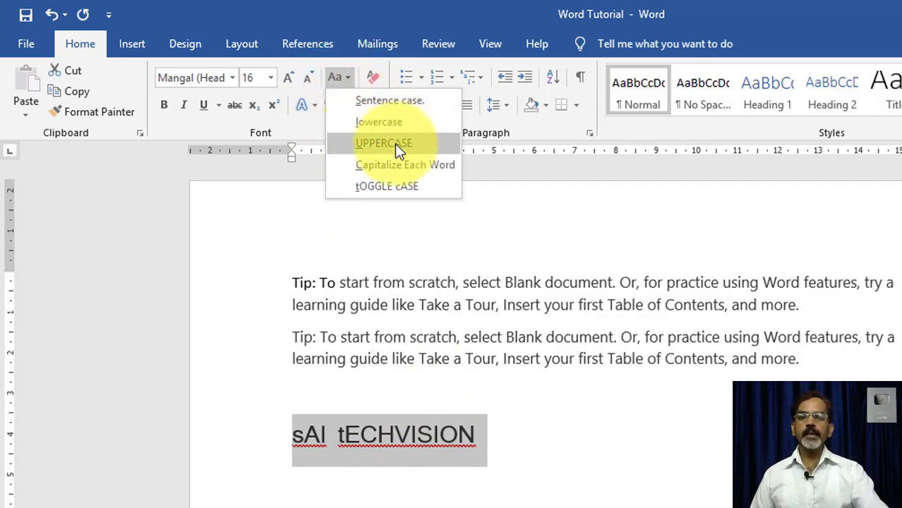
pyautogui.click(393, 165)
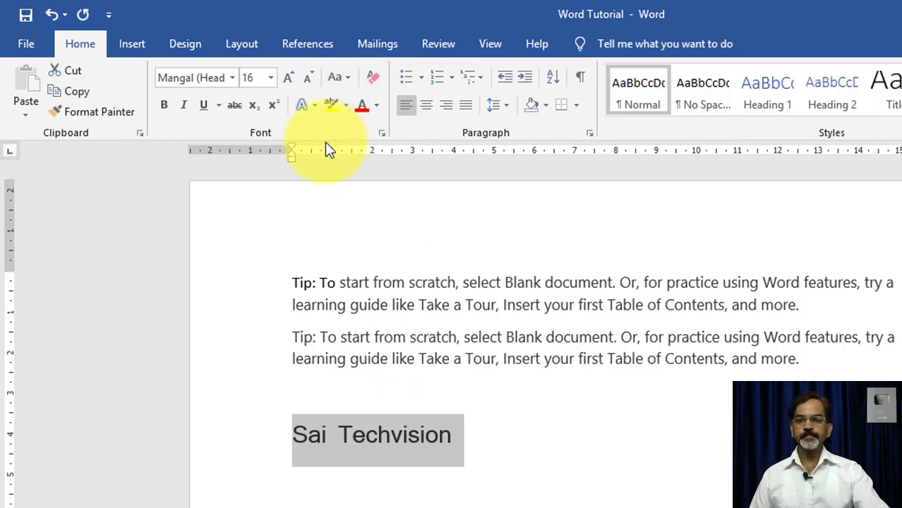
# - Make 'Sai Techvision' bold, italic and underlined, then preview the underline styles
pyautogui.click(165, 104)
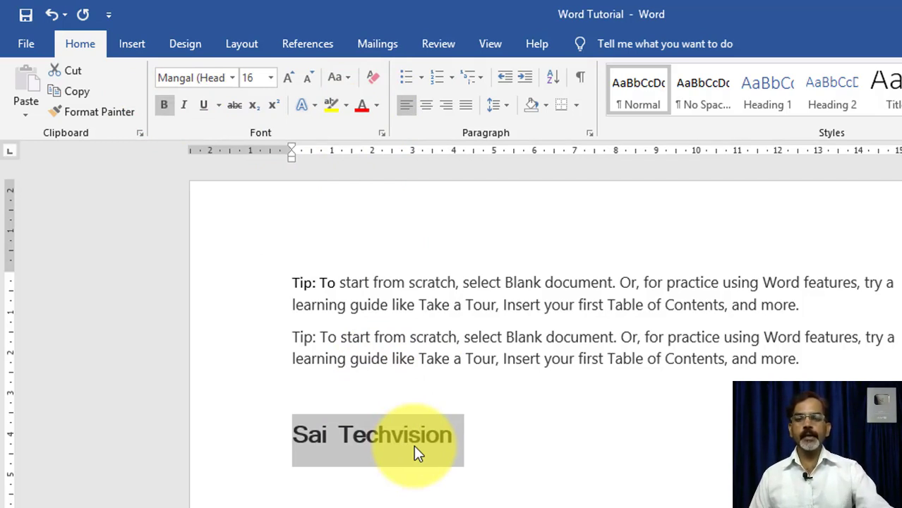
pyautogui.click(162, 105)
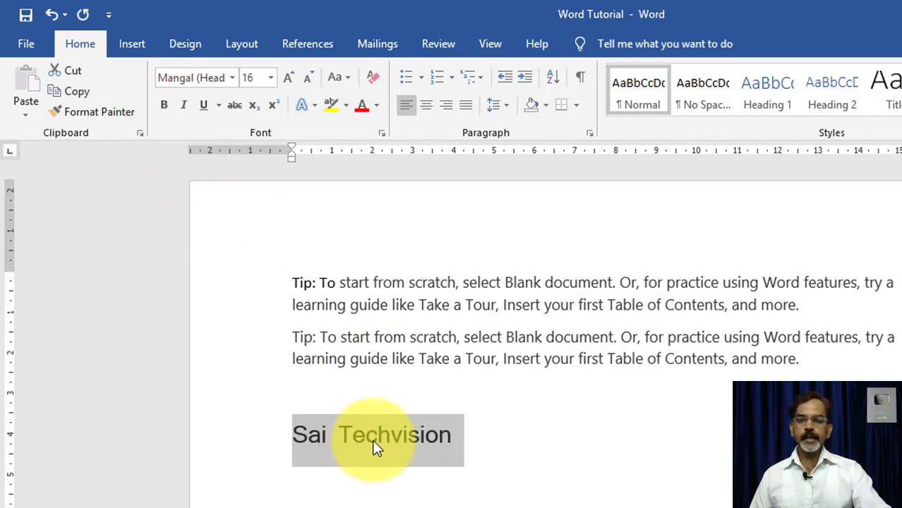
pyautogui.click(164, 105)
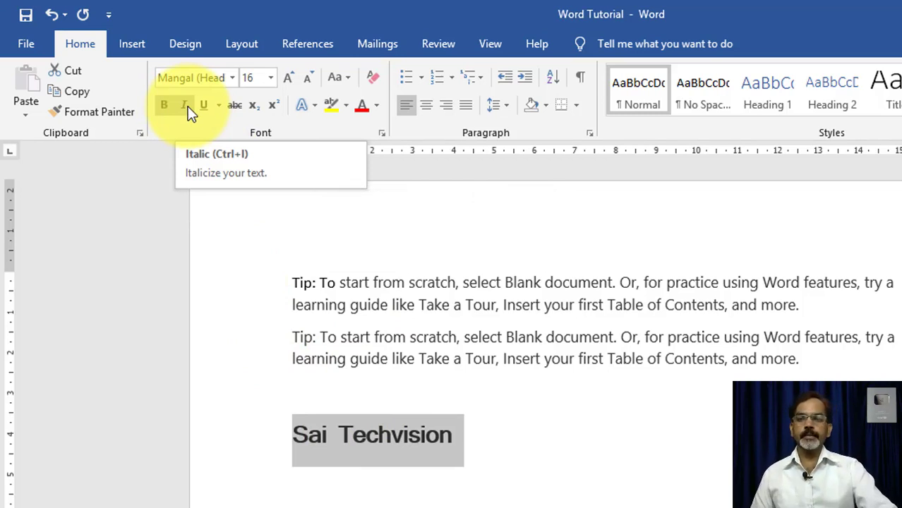
pyautogui.click(185, 106)
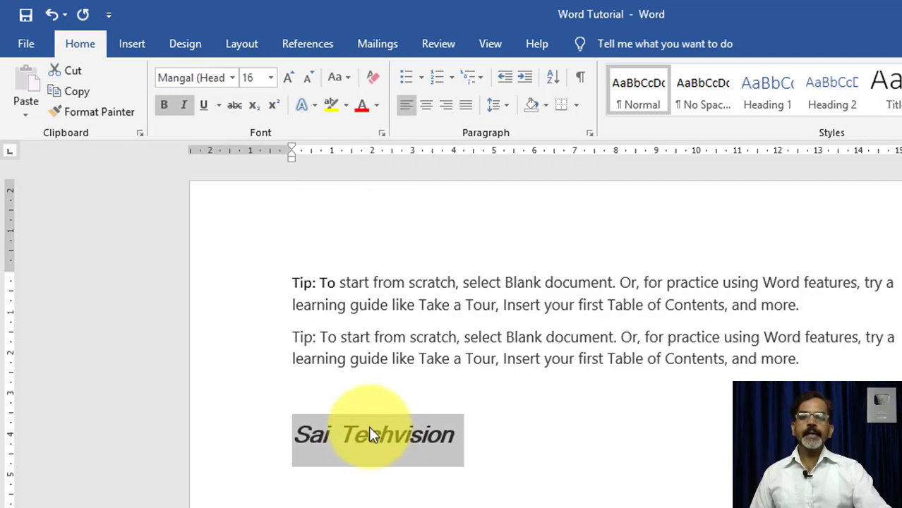
pyautogui.hotkey('ctrl', 'i')
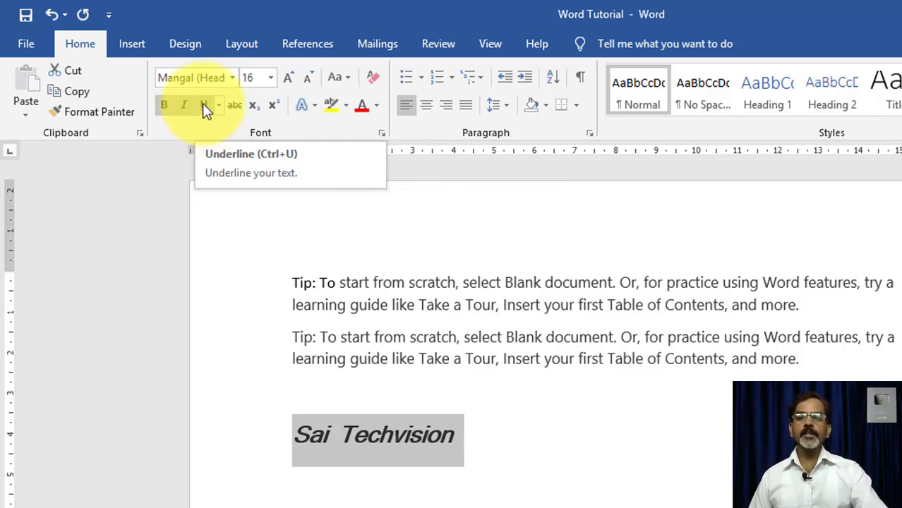
pyautogui.click(202, 103)
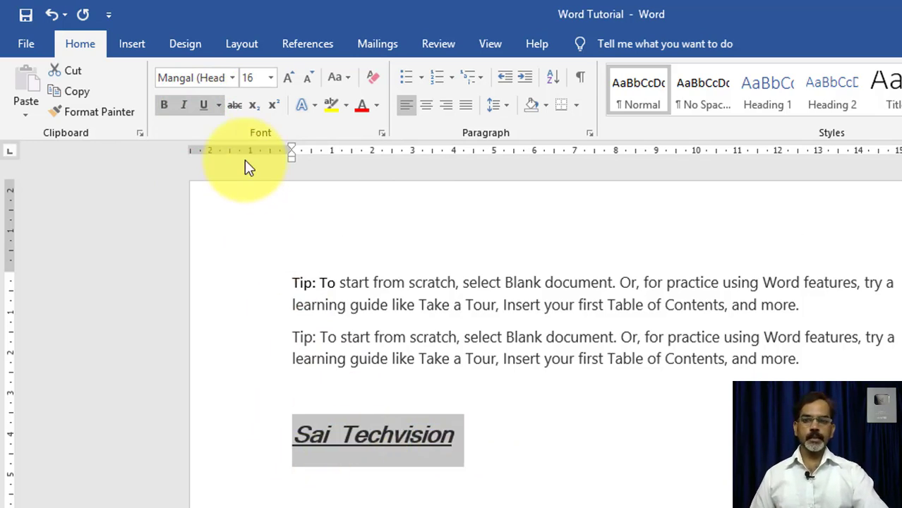
pyautogui.click(219, 102)
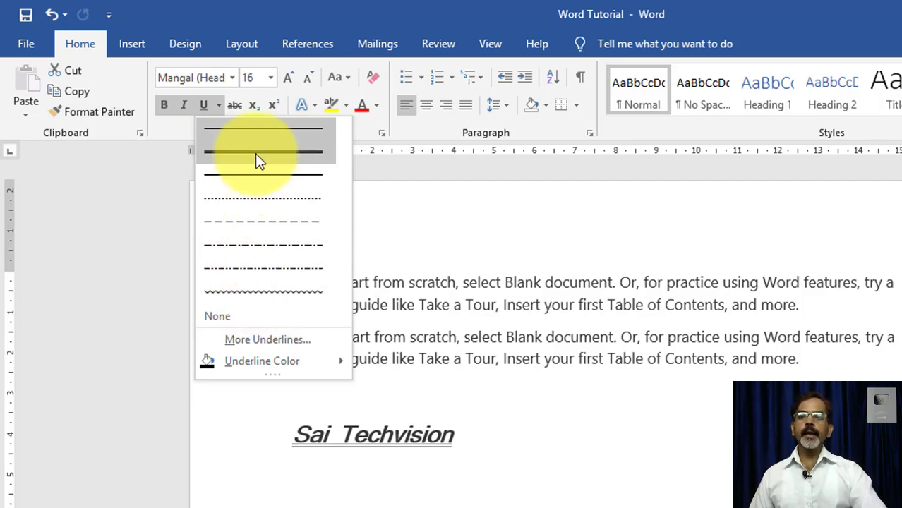
# - Set the heading's underline colour to Red
pyautogui.moveTo(289, 369)
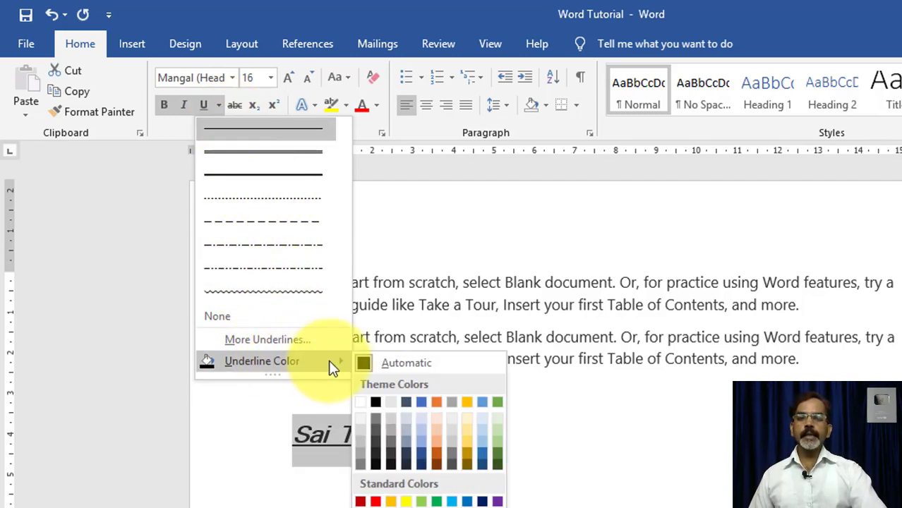
pyautogui.click(375, 501)
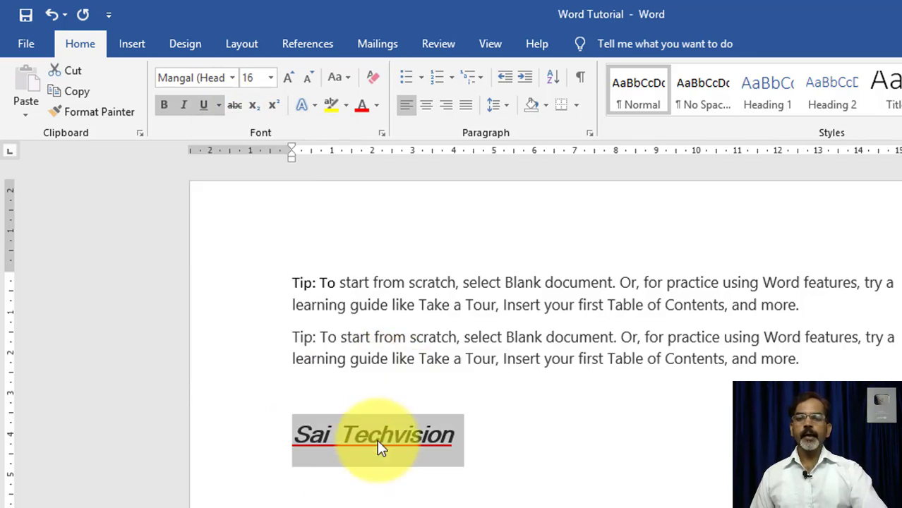
pyautogui.click(374, 434)
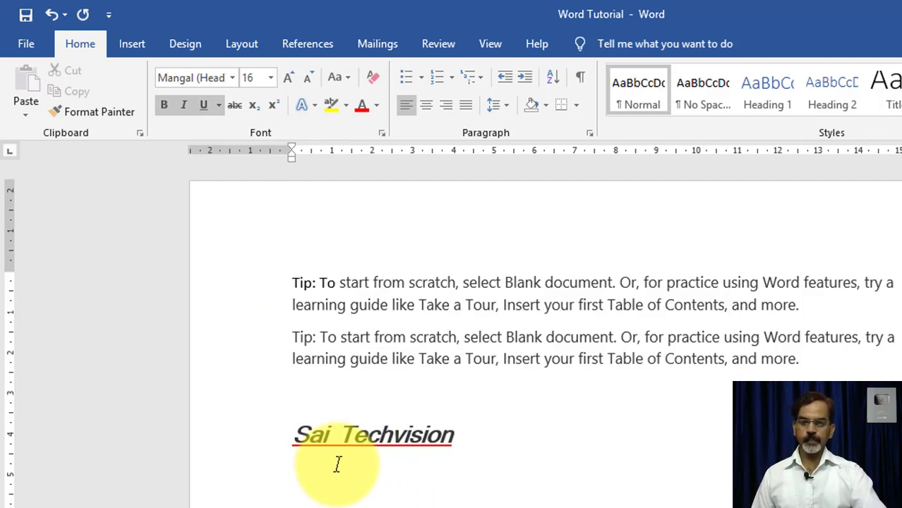
# - Apply strikethrough to 'Sai Techvision', then remove it again
pyautogui.click(463, 435)
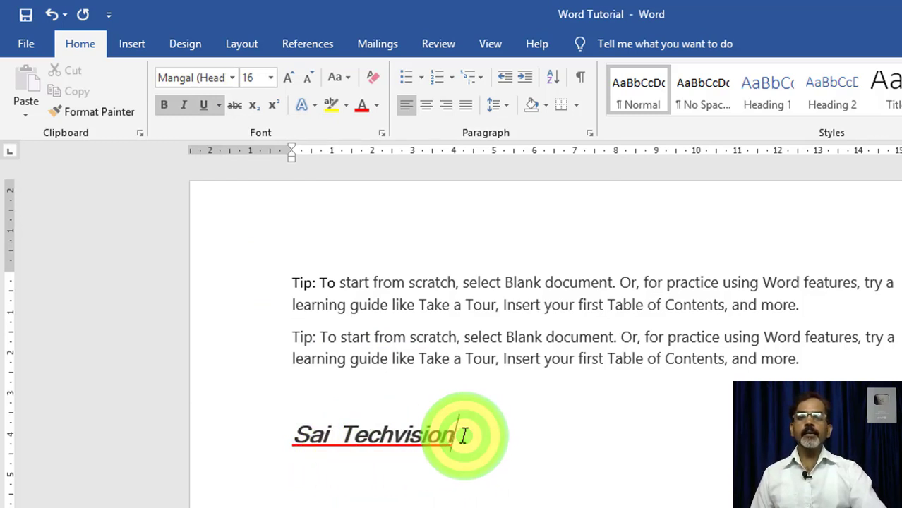
pyautogui.click(235, 106)
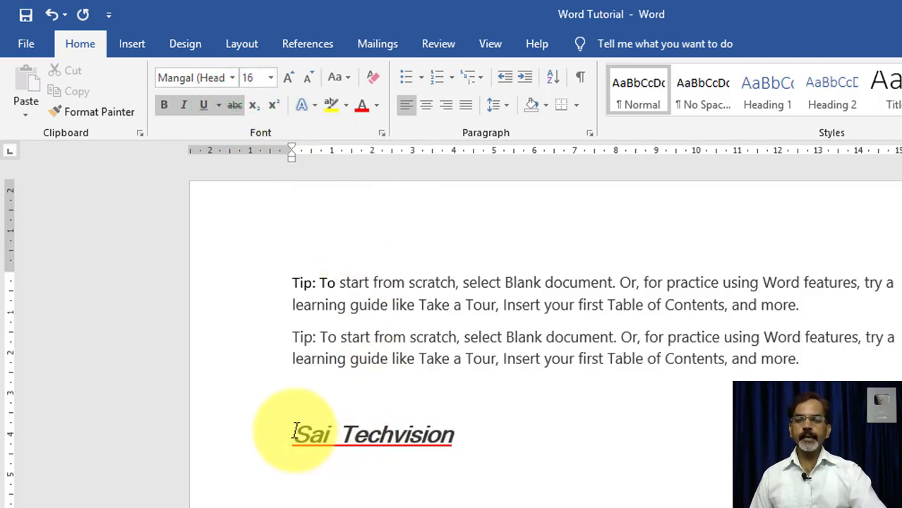
pyautogui.moveTo(292, 432); pyautogui.dragTo(467, 423)
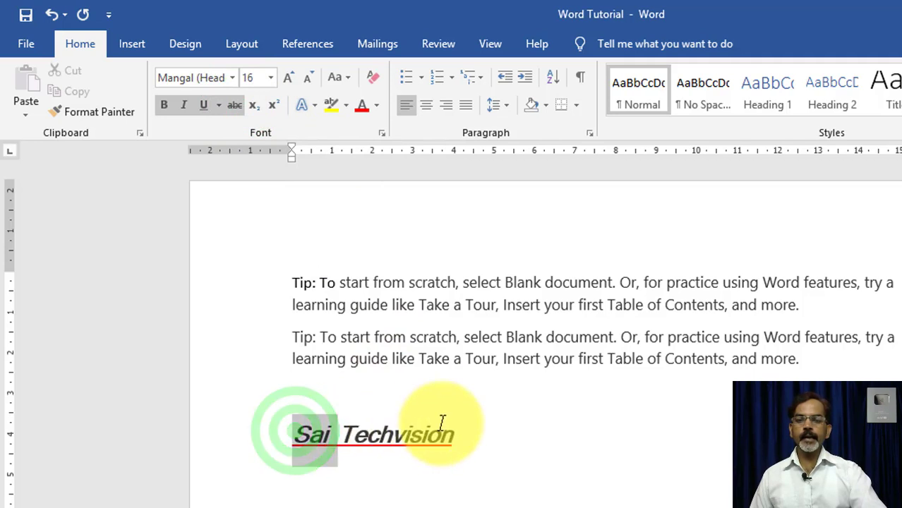
pyautogui.click(235, 104)
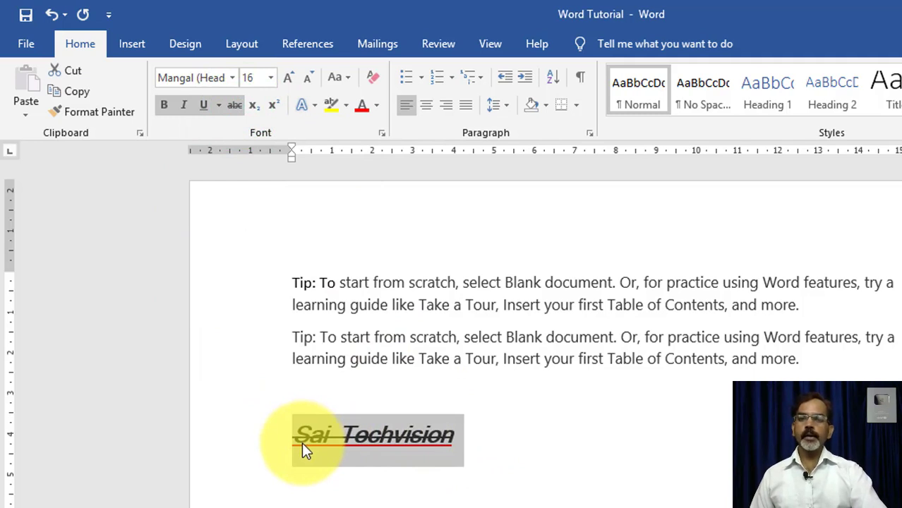
pyautogui.click(233, 106)
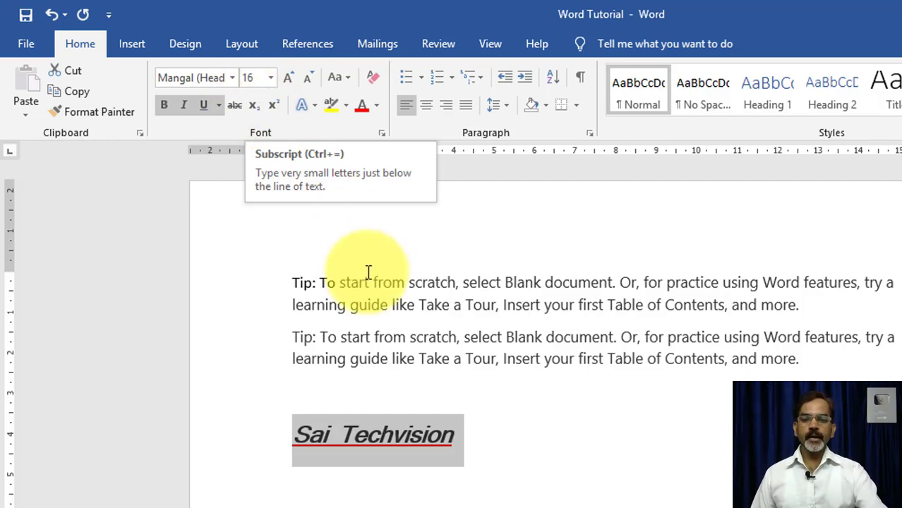
pyautogui.click(462, 459)
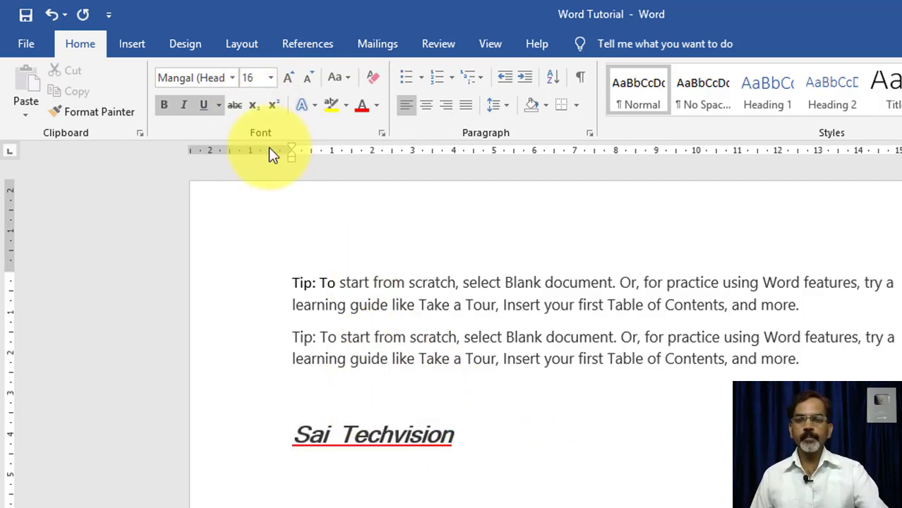
# - On a new line, turn off bold, italic and underline and type 'Father's Name'
pyautogui.click(208, 105)
pyautogui.click(185, 105)
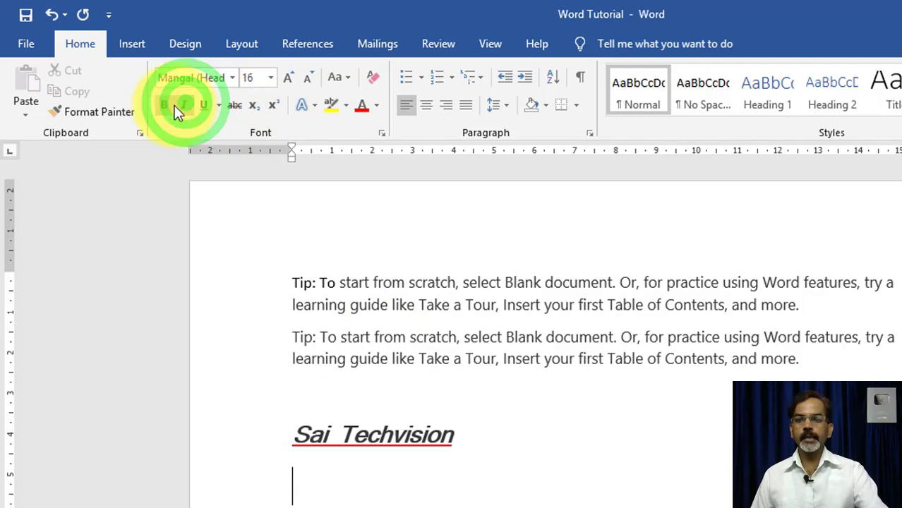
pyautogui.click(165, 105)
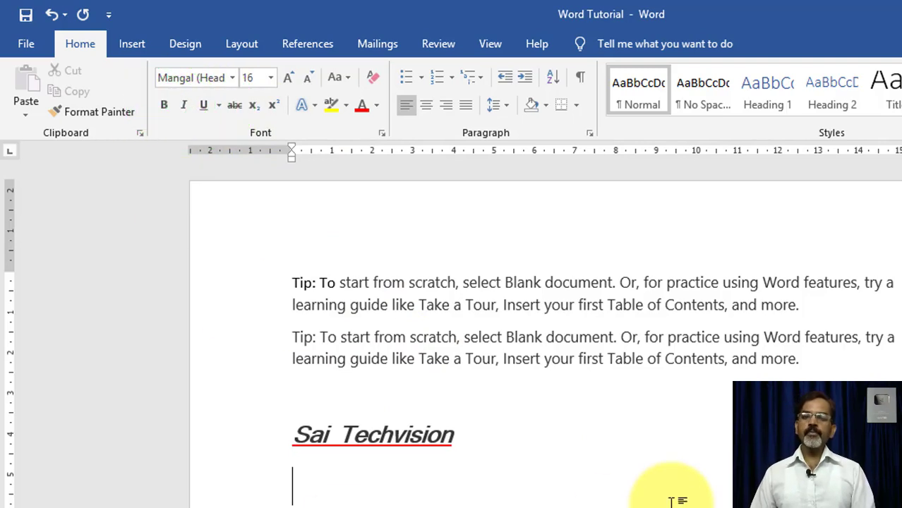
pyautogui.write('Father')
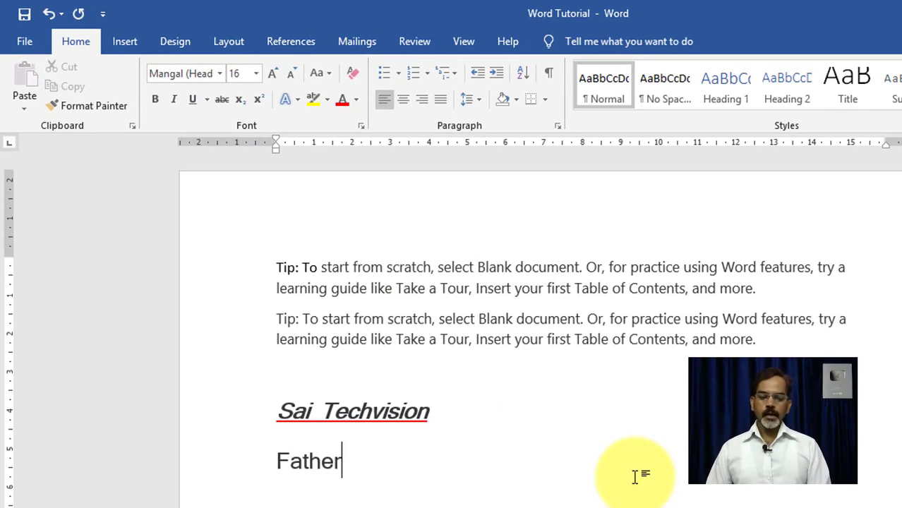
pyautogui.write("'s")
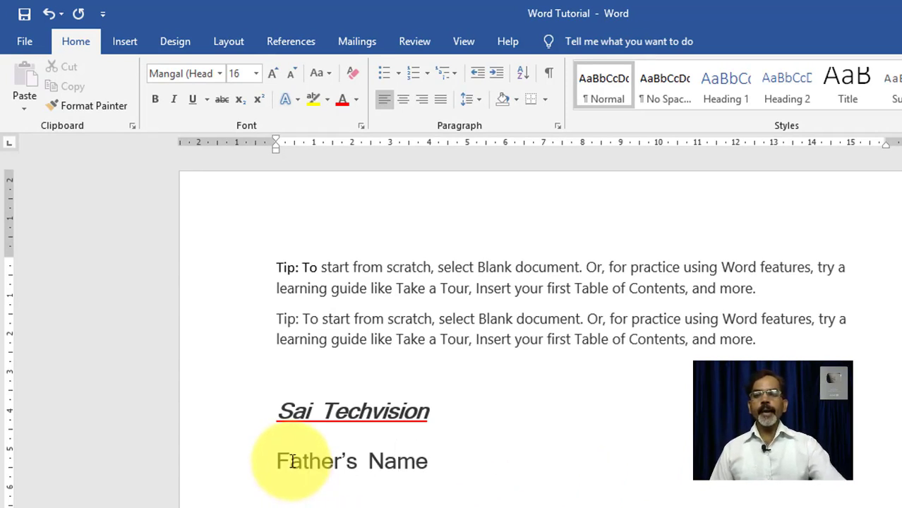
# - Try superscript then subscript on the 's' in Father's, undoing back to normal text
pyautogui.moveTo(351, 461); pyautogui.dragTo(358, 461)
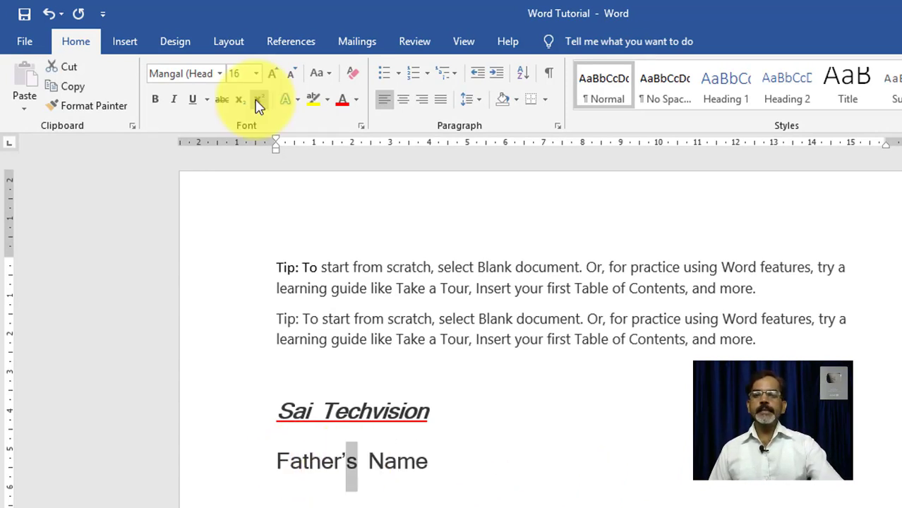
pyautogui.click(259, 104)
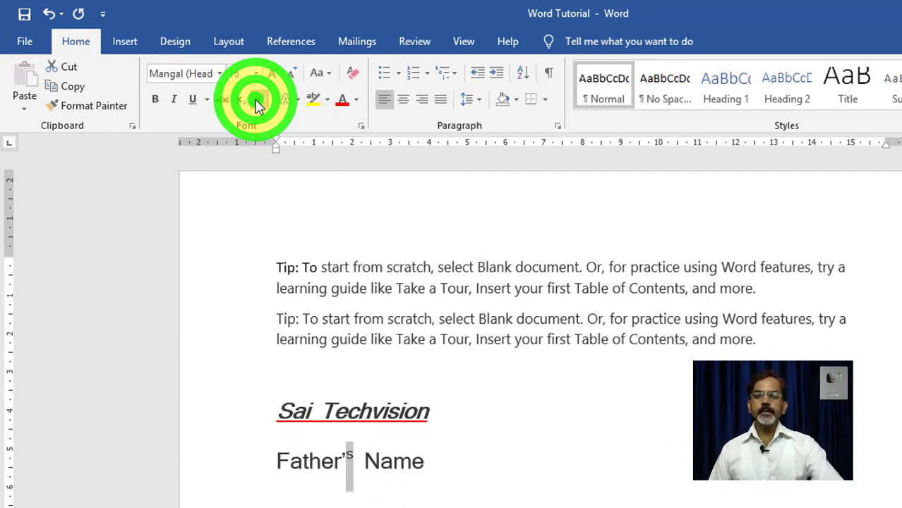
pyautogui.click(356, 468)
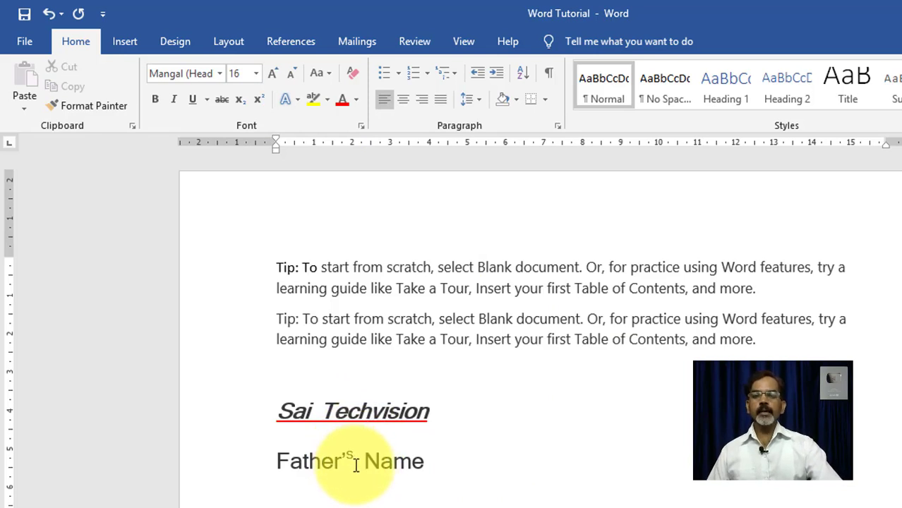
pyautogui.moveTo(345, 454); pyautogui.dragTo(353, 453)
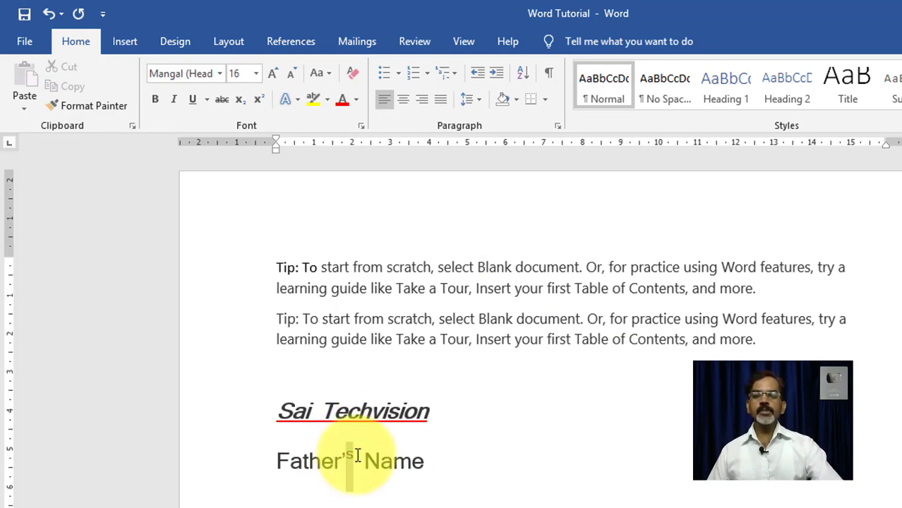
pyautogui.click(259, 102)
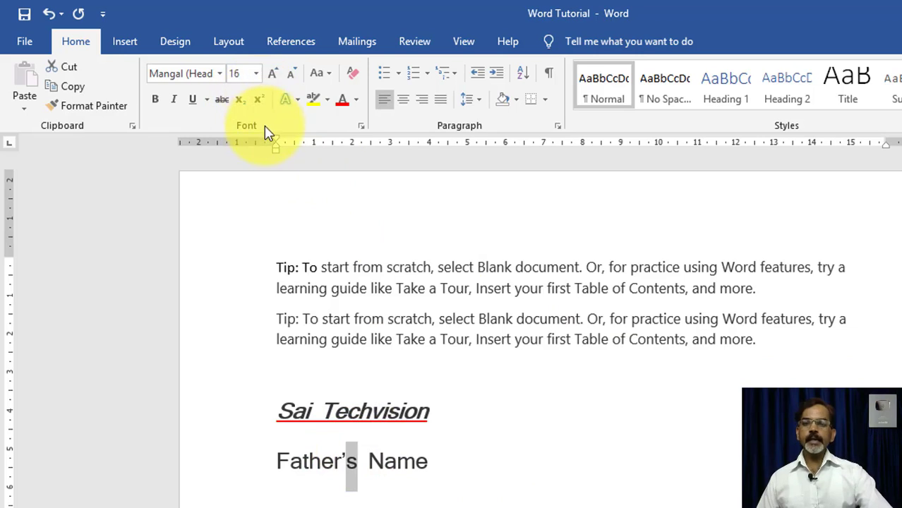
pyautogui.click(238, 100)
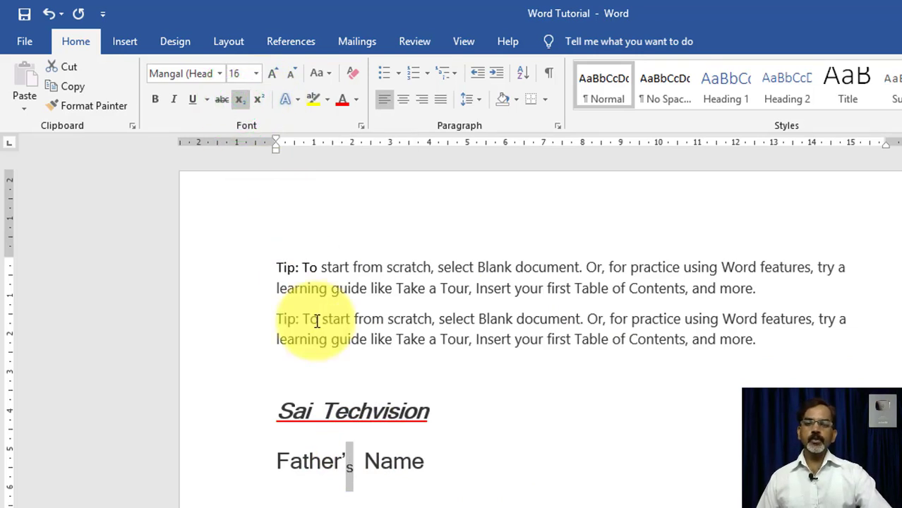
pyautogui.click(343, 467)
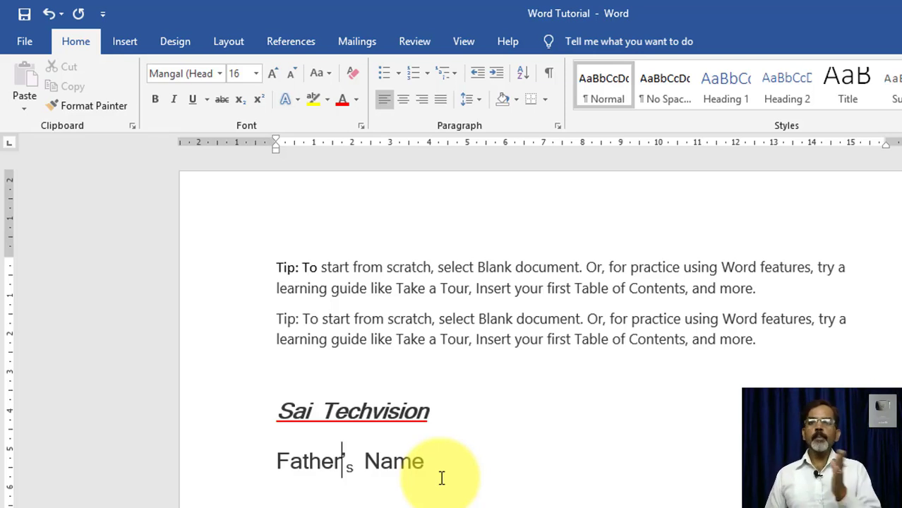
pyautogui.hotkey('ctrl', 'z')
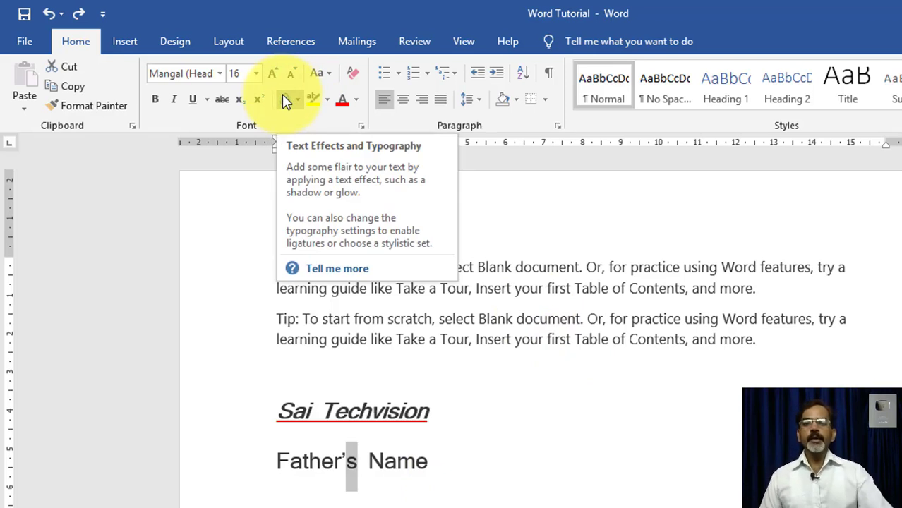
# - Delete the Father's Name line
pyautogui.click(380, 461)
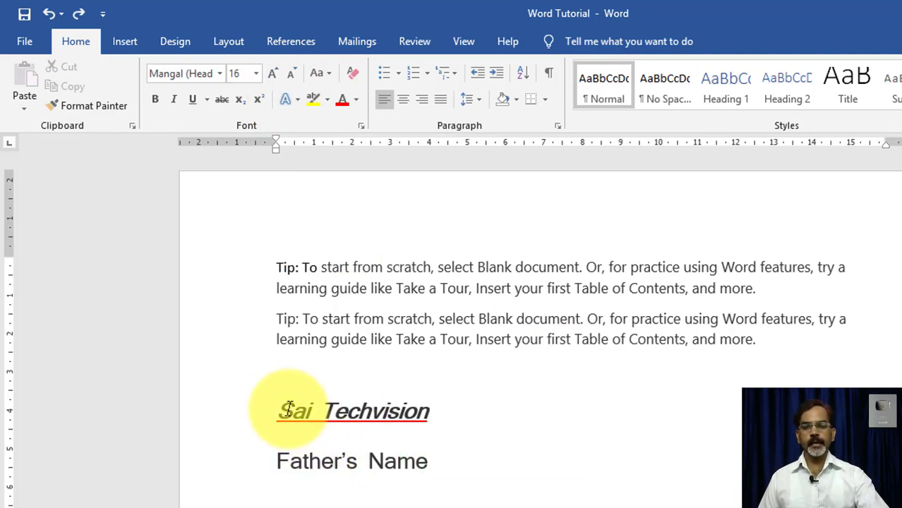
pyautogui.moveTo(279, 409); pyautogui.dragTo(428, 411)
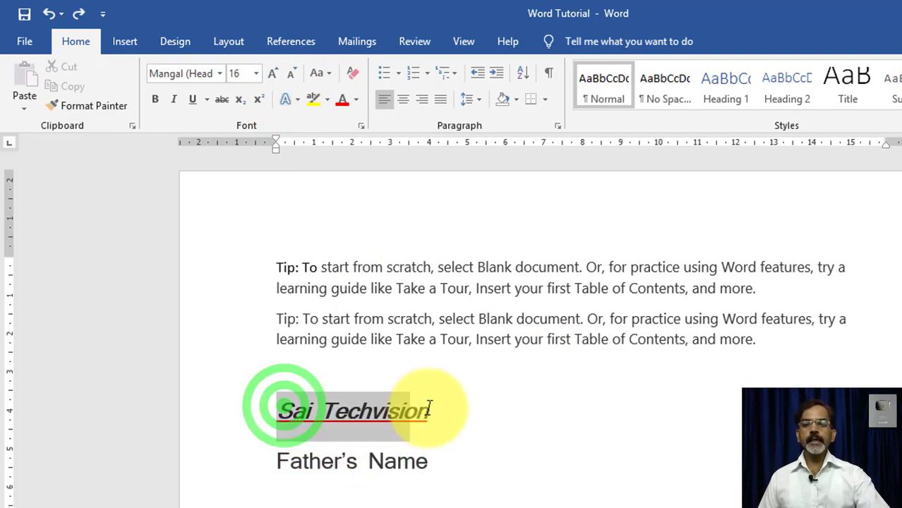
pyautogui.click(432, 462)
pyautogui.moveTo(317, 462); pyautogui.dragTo(234, 461)
pyautogui.press('Delete')
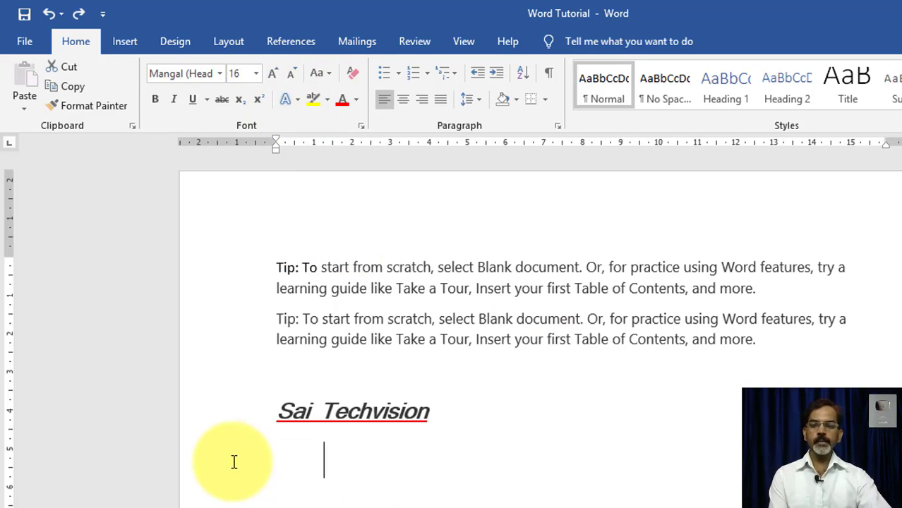
# - Strip underline, italic and bold from 'Sai Techvision' and apply a black-outlined text effect style
pyautogui.moveTo(280, 411); pyautogui.dragTo(430, 410)
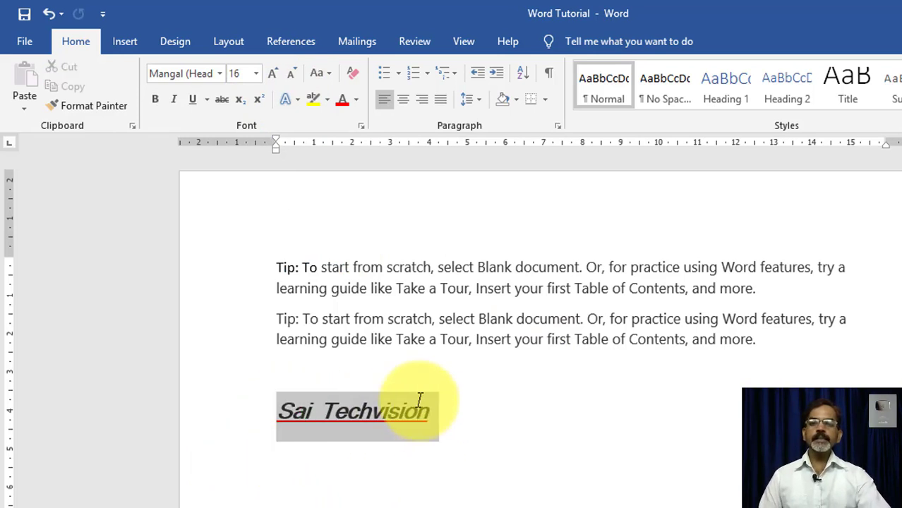
pyautogui.click(193, 98)
pyautogui.click(174, 99)
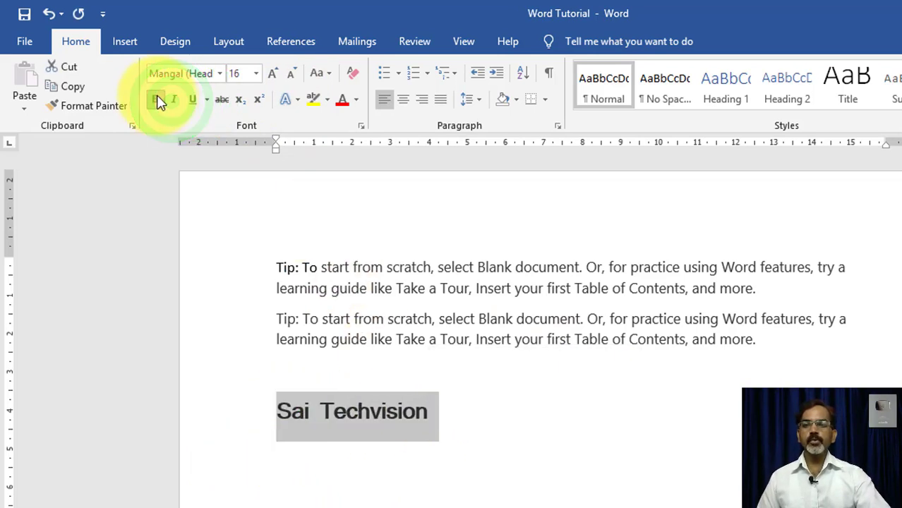
pyautogui.click(156, 98)
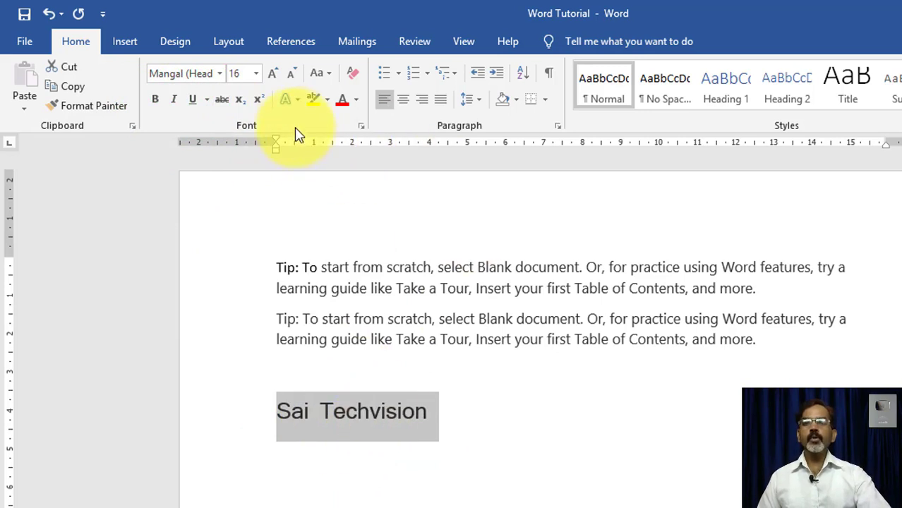
pyautogui.click(298, 100)
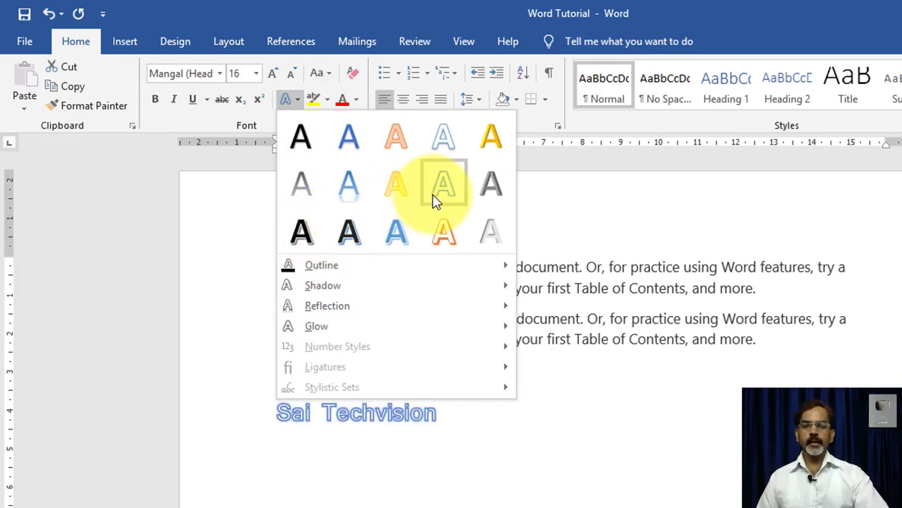
pyautogui.click(348, 233)
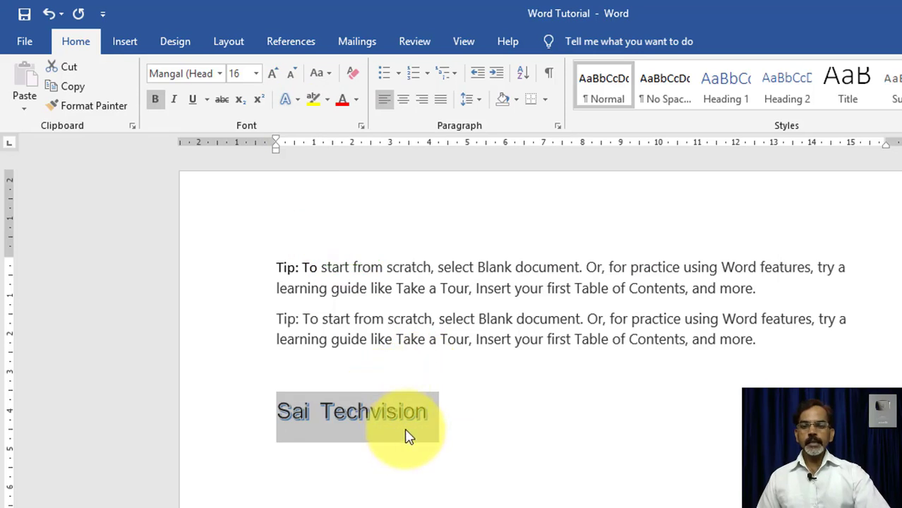
# - Enlarge the 'Sai Techvision' heading to 48 pt
pyautogui.click(290, 75)
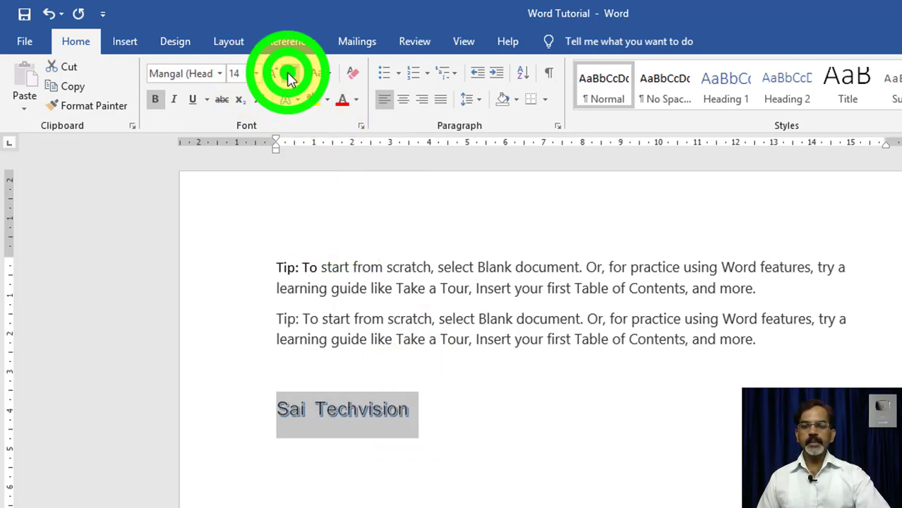
pyautogui.click(276, 75)
pyautogui.click(275, 75)
pyautogui.click(275, 75)
pyautogui.click(277, 77)
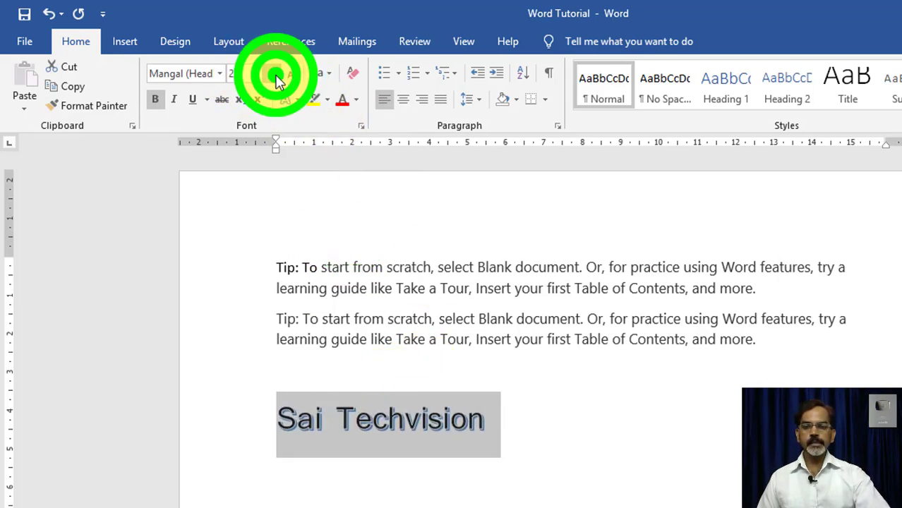
pyautogui.click(276, 75)
pyautogui.click(276, 74)
pyautogui.click(276, 75)
pyautogui.click(276, 75)
pyautogui.click(519, 452)
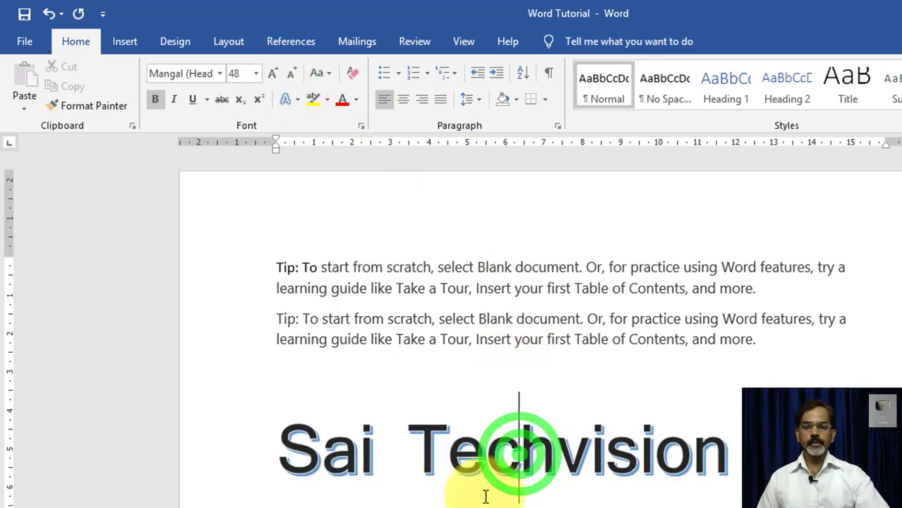
pyautogui.click(282, 439)
pyautogui.keyDown('shift'); pyautogui.click(688, 430); pyautogui.keyUp('shift')
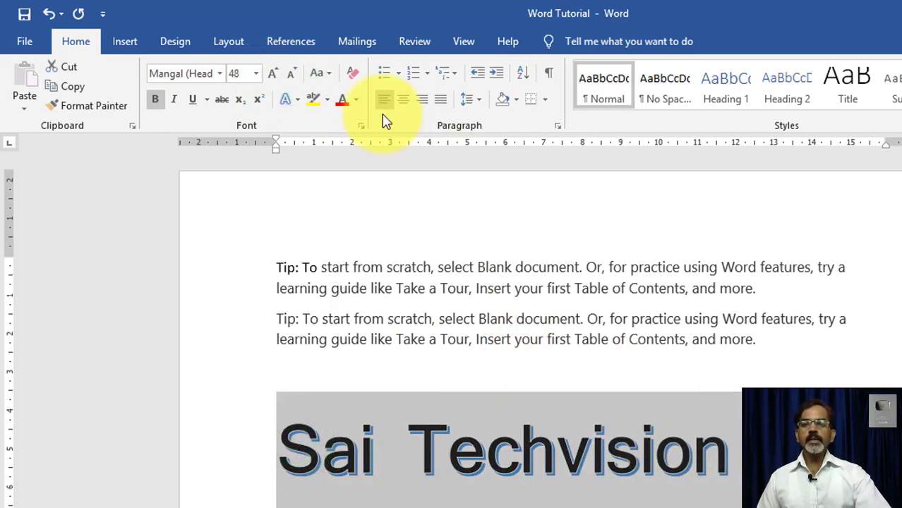
# - Give the heading an outer shadow text effect
pyautogui.click(291, 100)
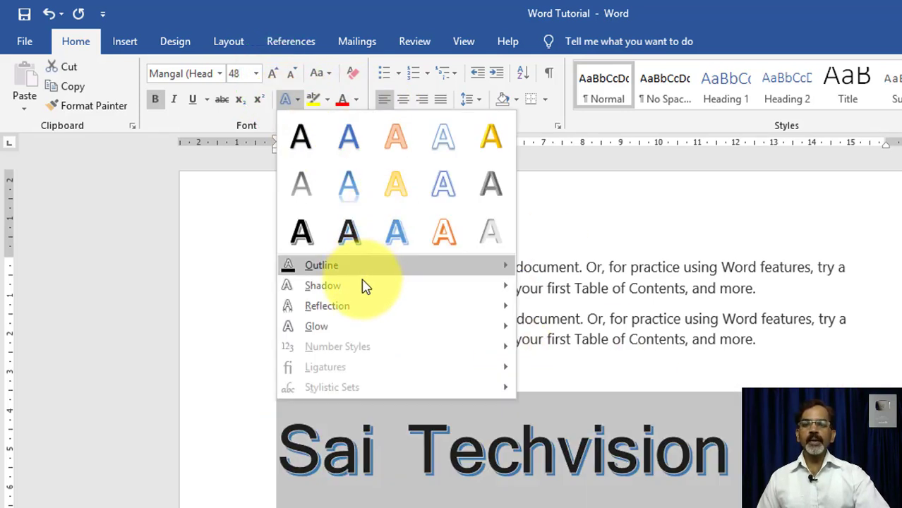
pyautogui.moveTo(370, 276)
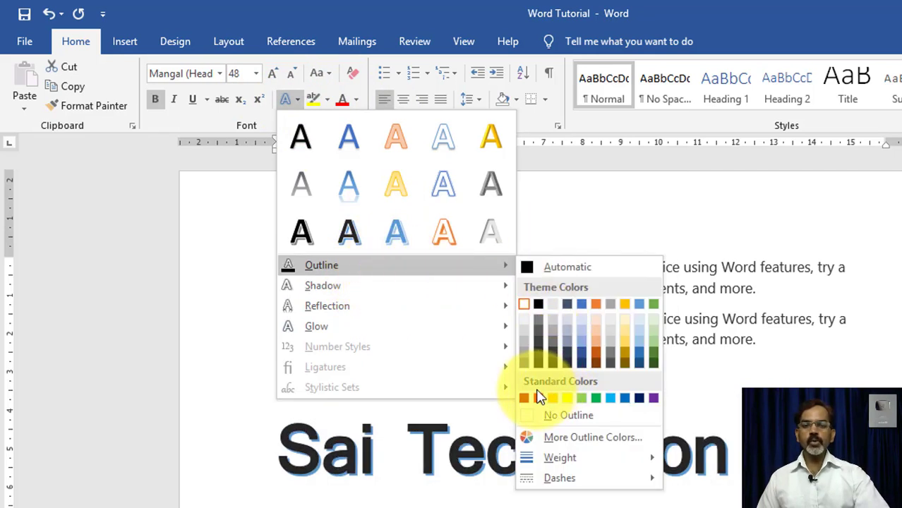
pyautogui.moveTo(423, 286)
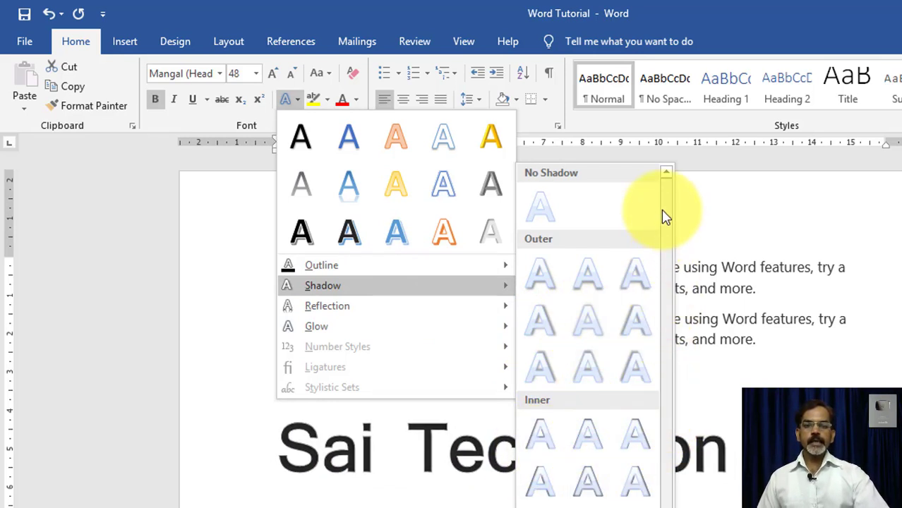
pyautogui.moveTo(664, 204); pyautogui.dragTo(672, 355)
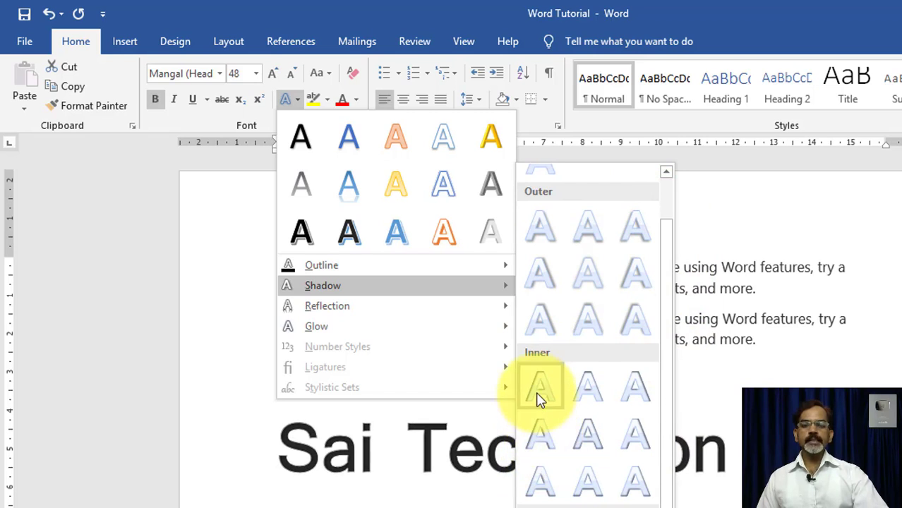
pyautogui.click(541, 319)
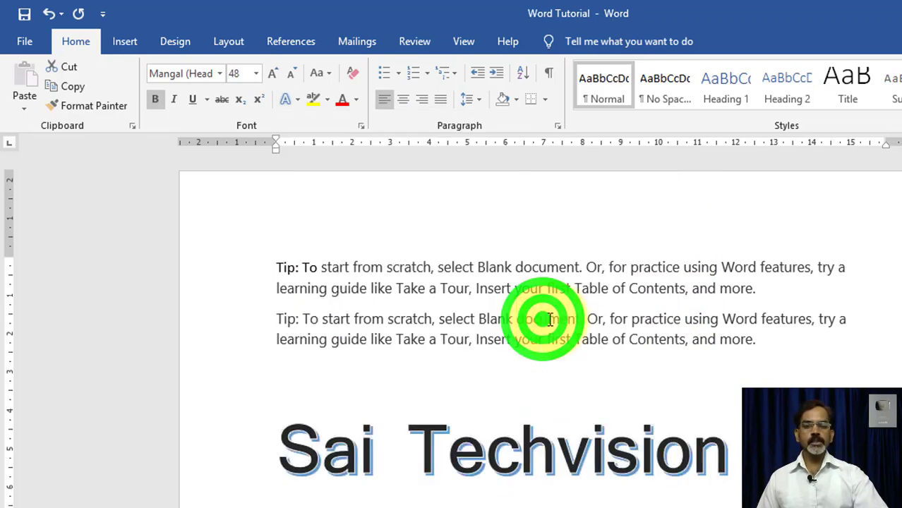
pyautogui.click(475, 458)
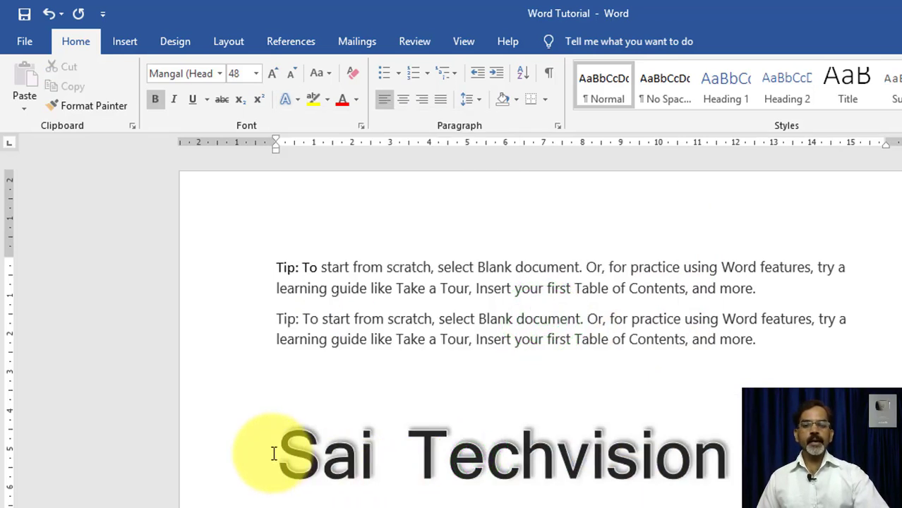
pyautogui.moveTo(274, 453); pyautogui.dragTo(713, 456)
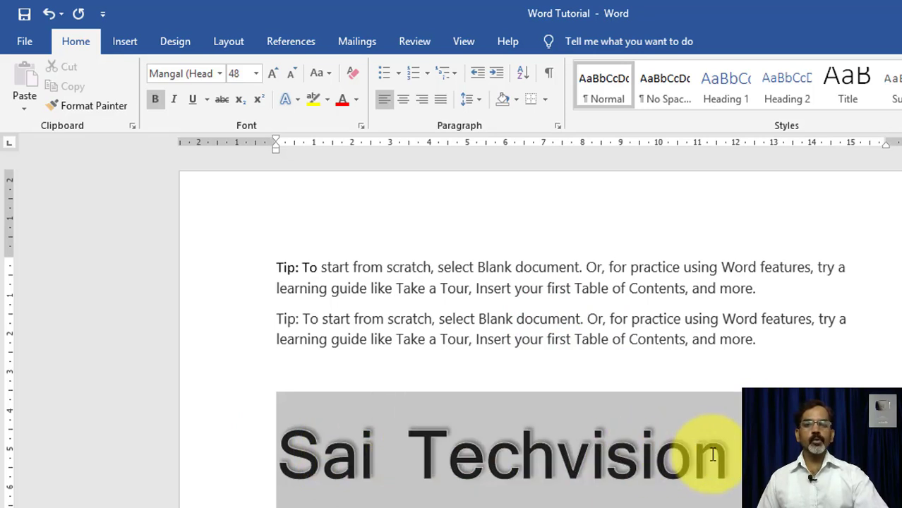
pyautogui.click(289, 99)
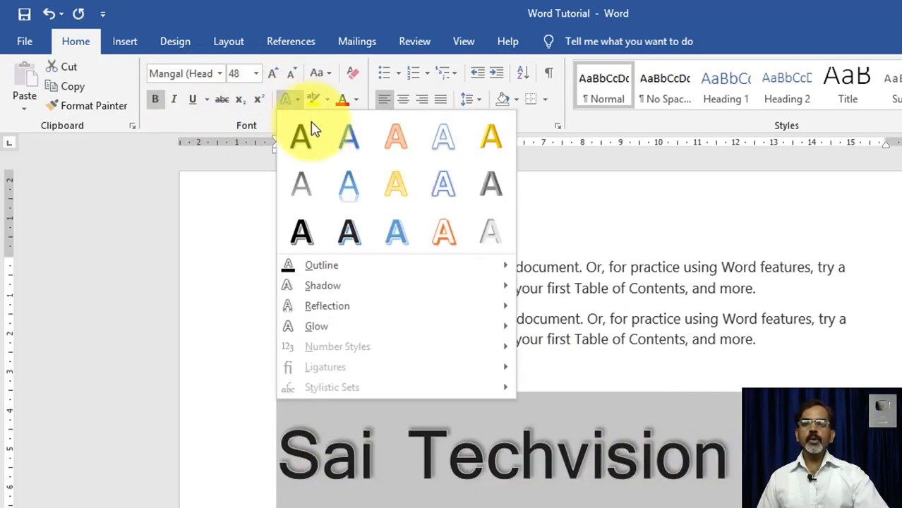
pyautogui.moveTo(358, 309)
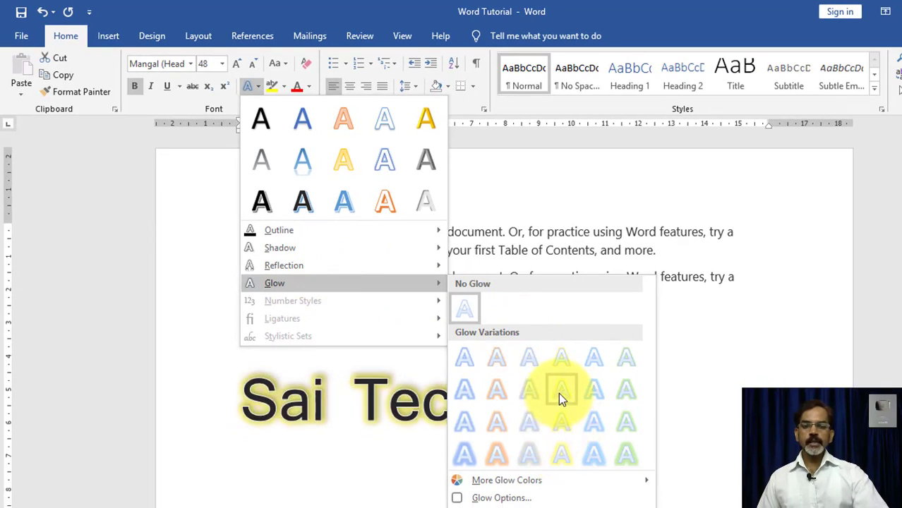
pyautogui.click(497, 454)
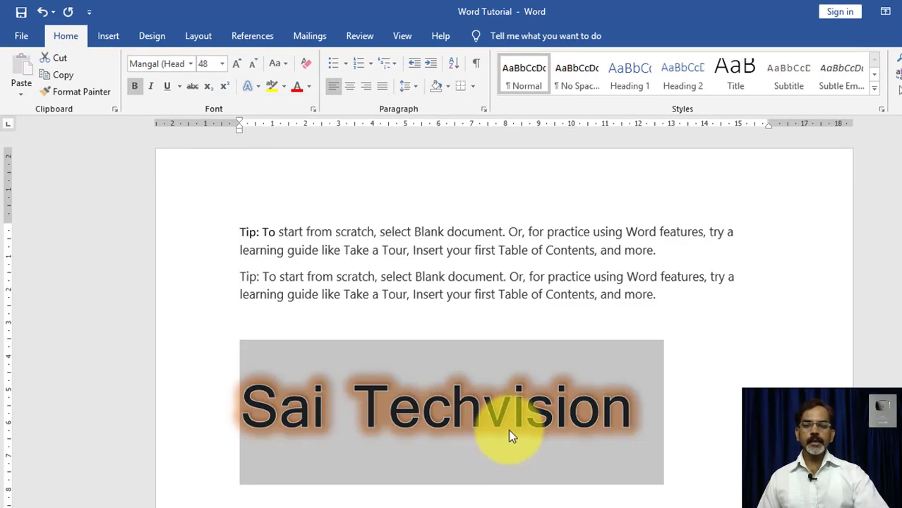
pyautogui.click(509, 426)
pyautogui.moveTo(244, 406); pyautogui.dragTo(564, 393)
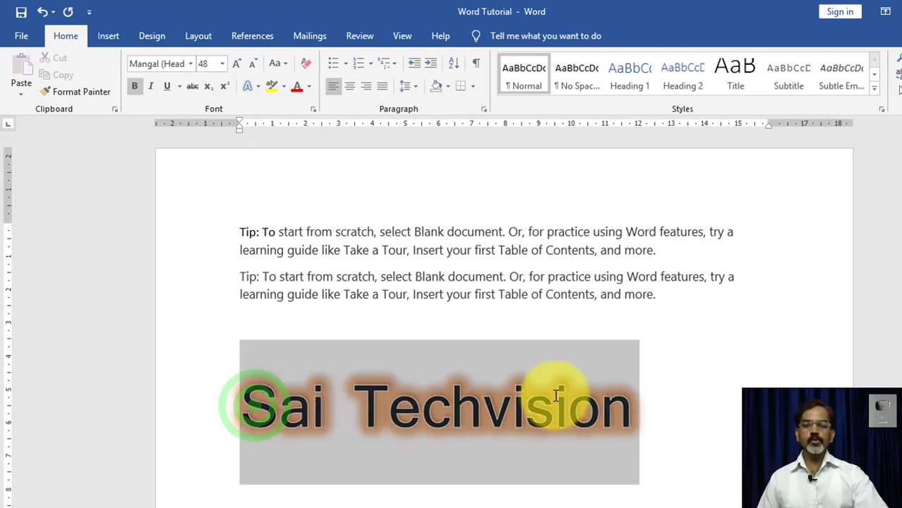
pyautogui.click(253, 88)
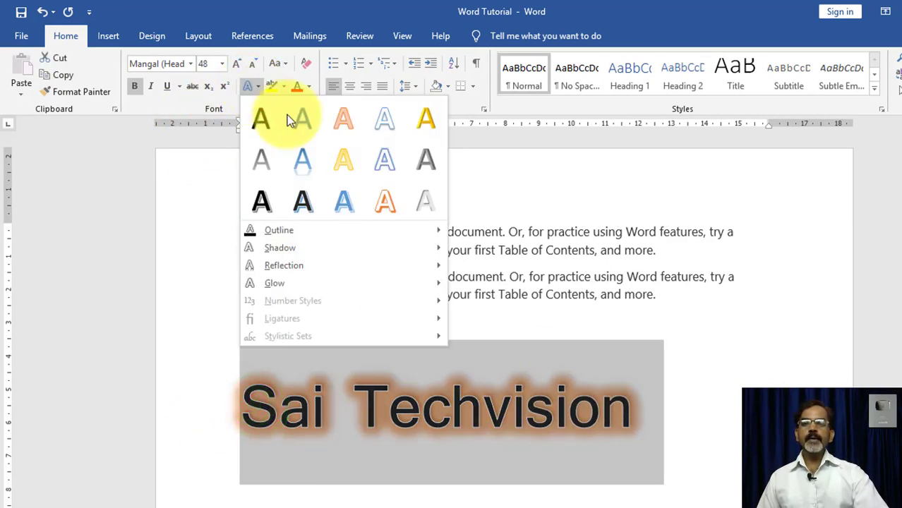
pyautogui.moveTo(345, 283)
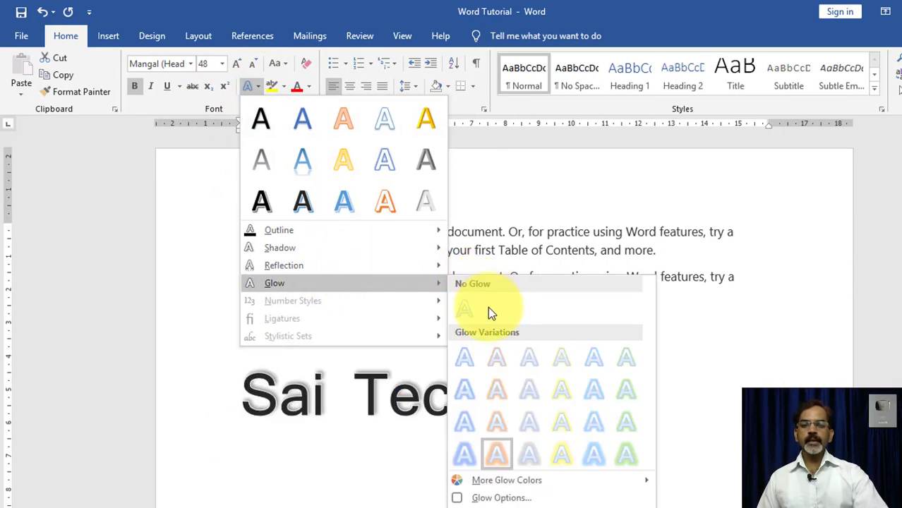
pyautogui.click(463, 309)
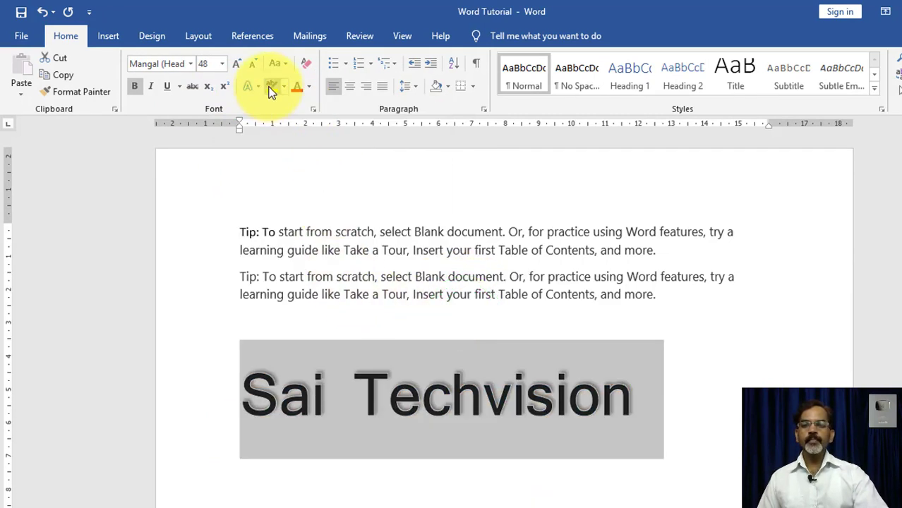
# - Give the Sai Techvision heading a soft grey top-left offset shadow, then reselect the line
pyautogui.click(248, 87)
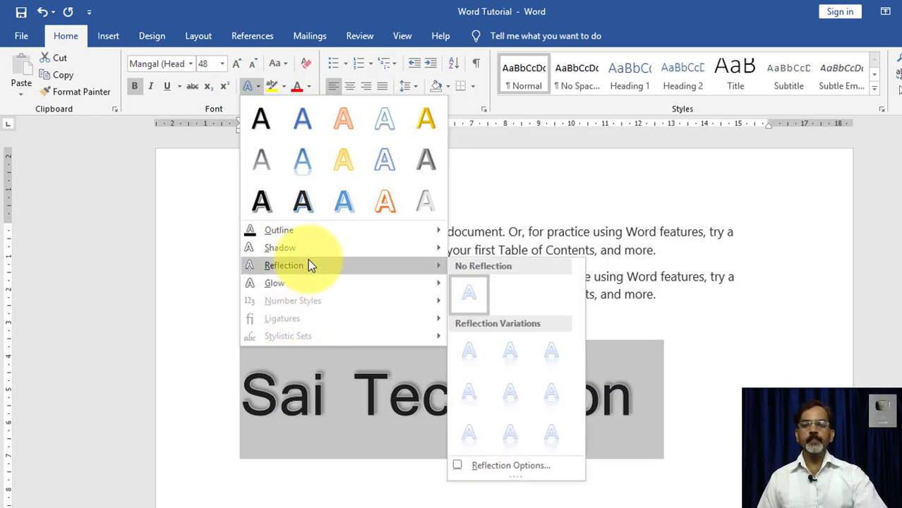
pyautogui.moveTo(281, 247)
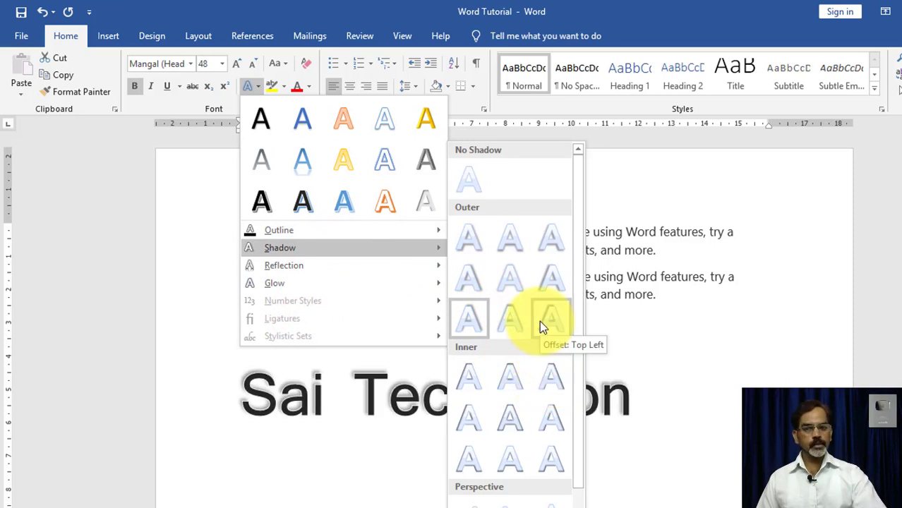
pyautogui.click(539, 321)
pyautogui.click(481, 381)
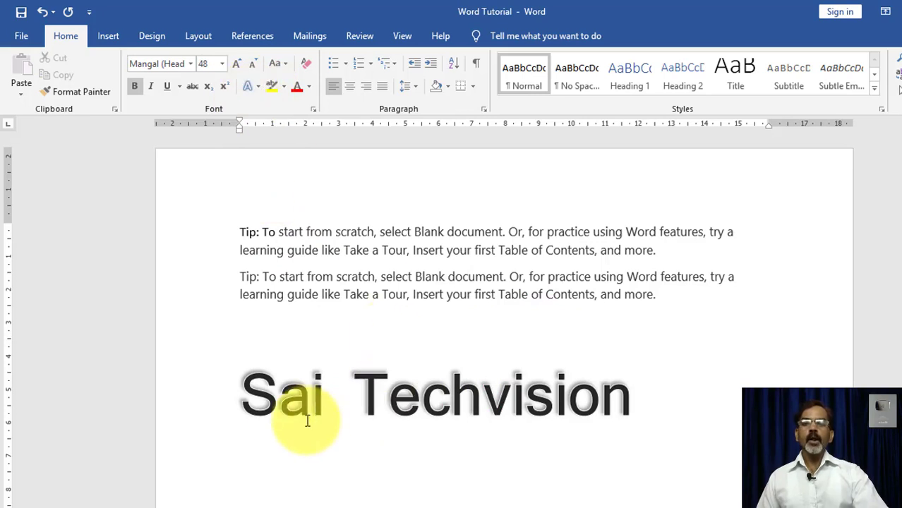
pyautogui.moveTo(246, 392); pyautogui.dragTo(589, 393)
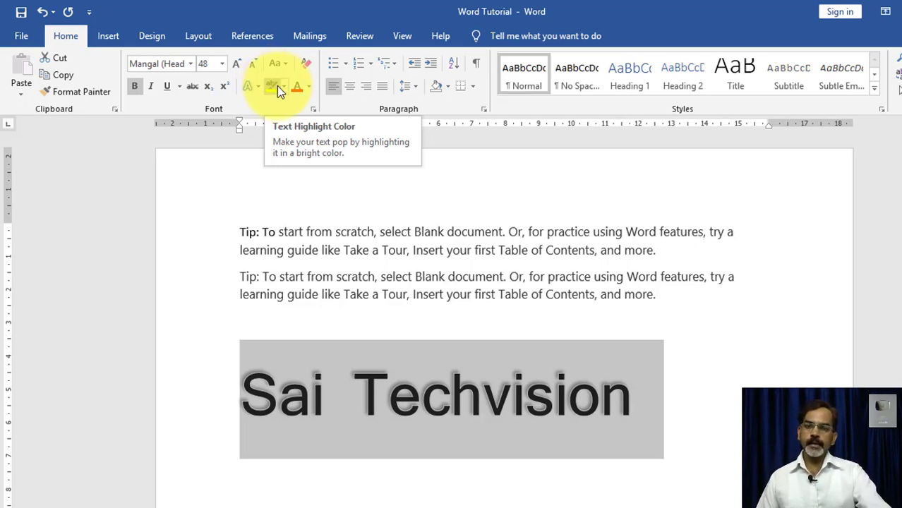
pyautogui.click(271, 90)
pyautogui.click(396, 417)
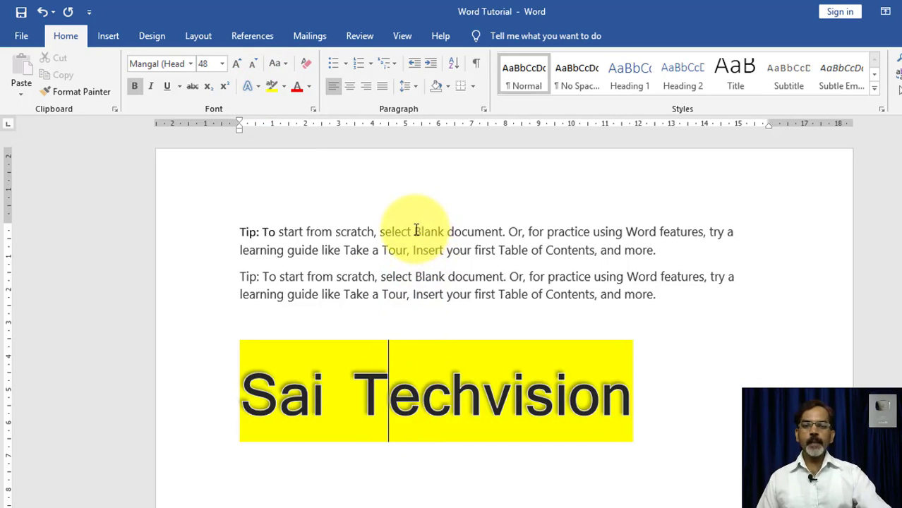
pyautogui.moveTo(415, 231); pyautogui.dragTo(435, 230)
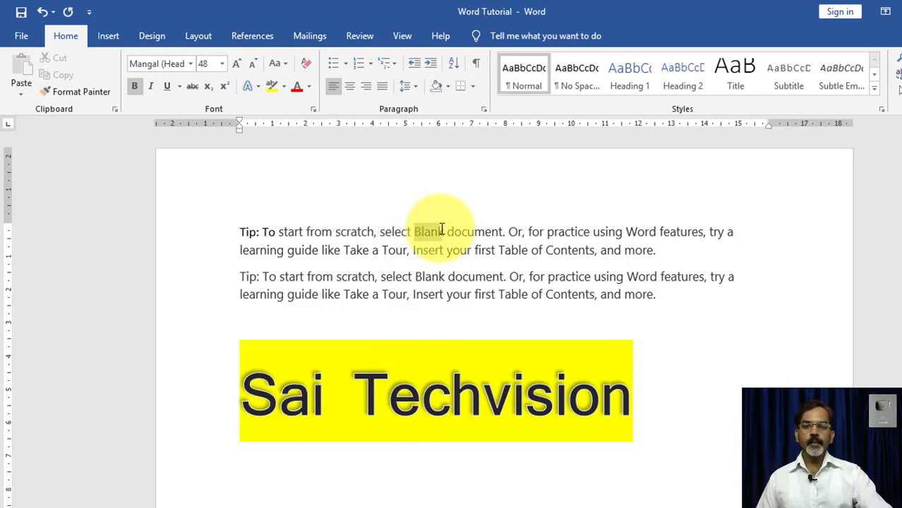
pyautogui.click(271, 86)
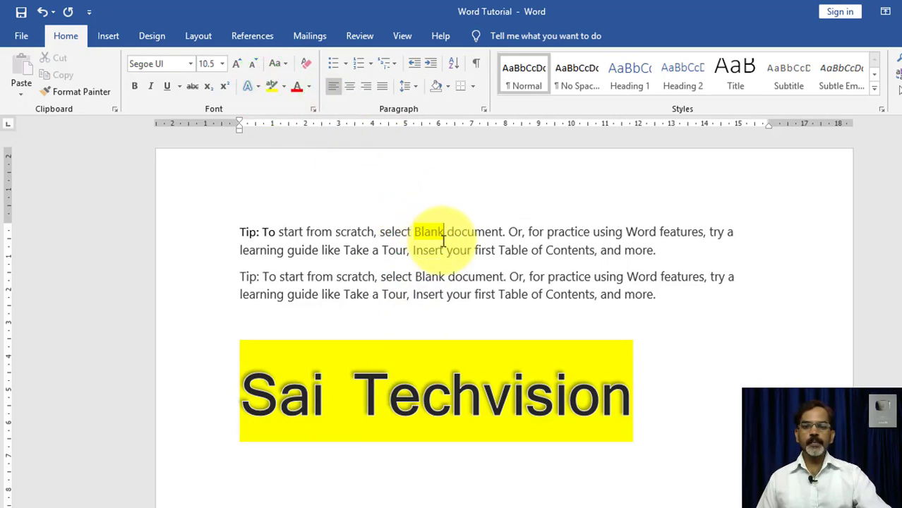
pyautogui.click(470, 237)
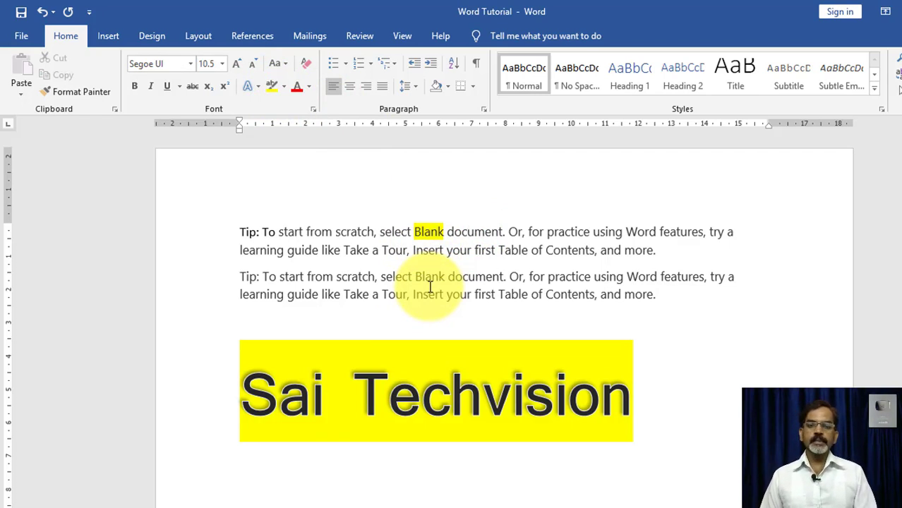
pyautogui.hotkey('ctrl', 'z')
pyautogui.hotkey('ctrl', 'z')
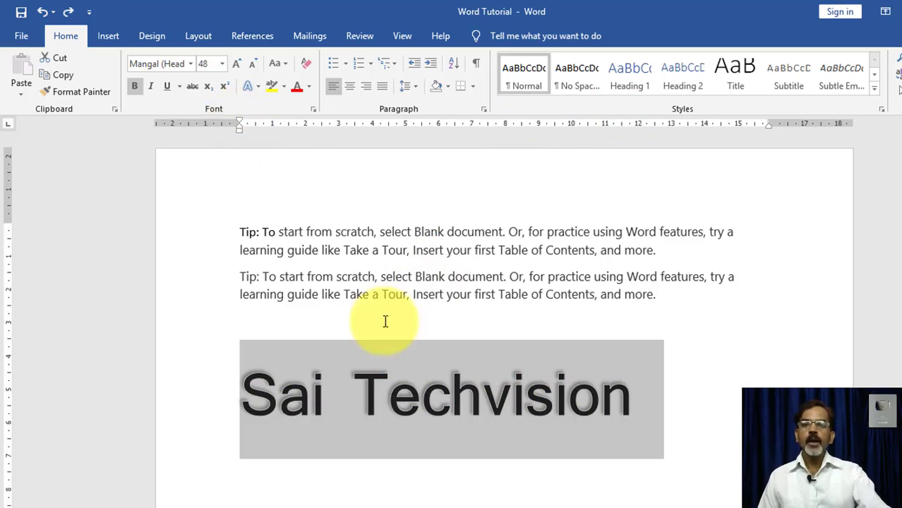
# - Select the Sai Techvision line and bring up the More Colors custom colour picker
pyautogui.click(325, 391)
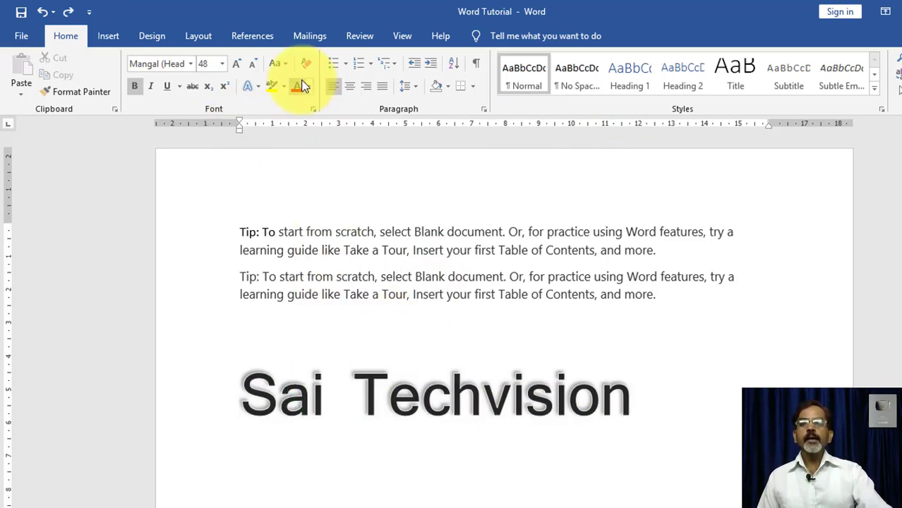
pyautogui.moveTo(242, 390); pyautogui.dragTo(603, 396)
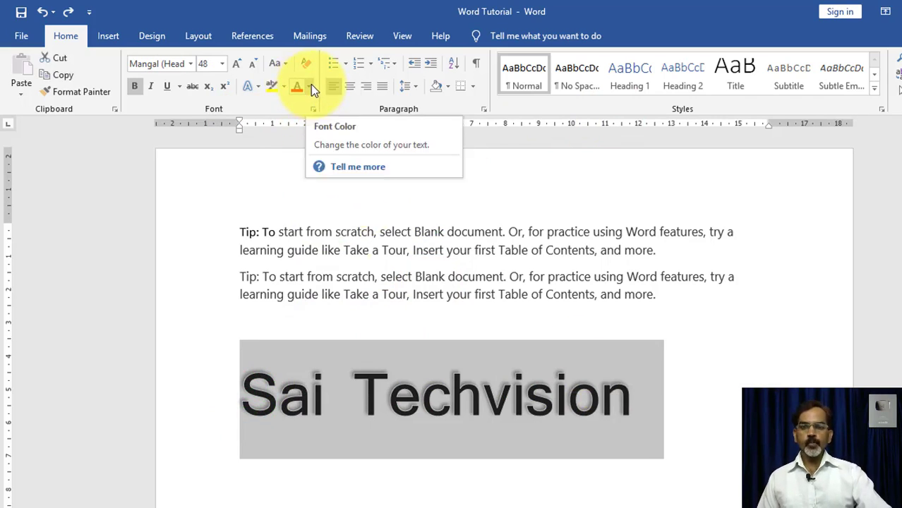
pyautogui.click(310, 86)
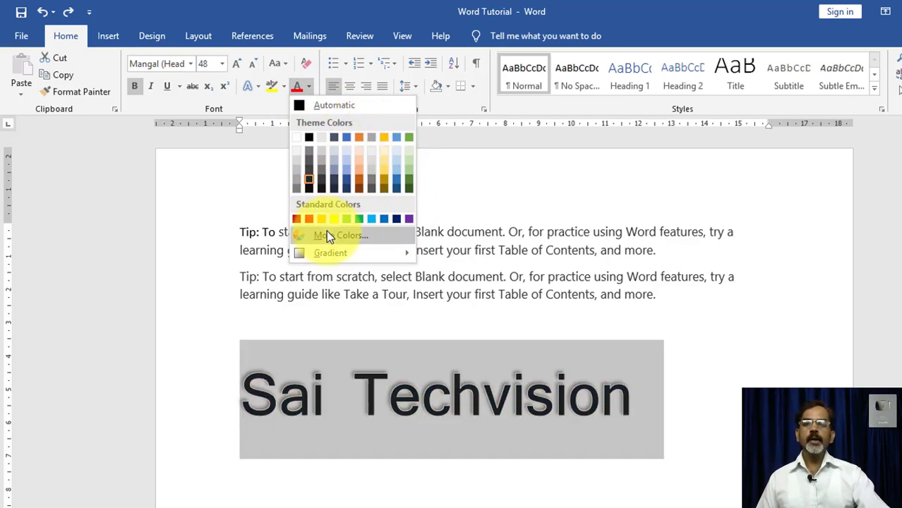
pyautogui.click(362, 240)
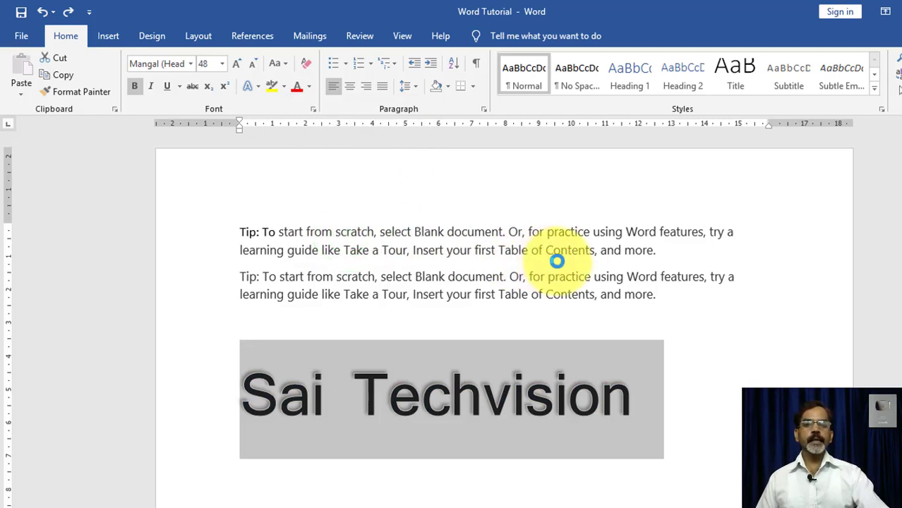
# - Mix a vivid custom blue on the Custom tab and apply it as the font colour
pyautogui.moveTo(483, 275); pyautogui.dragTo(488, 290)
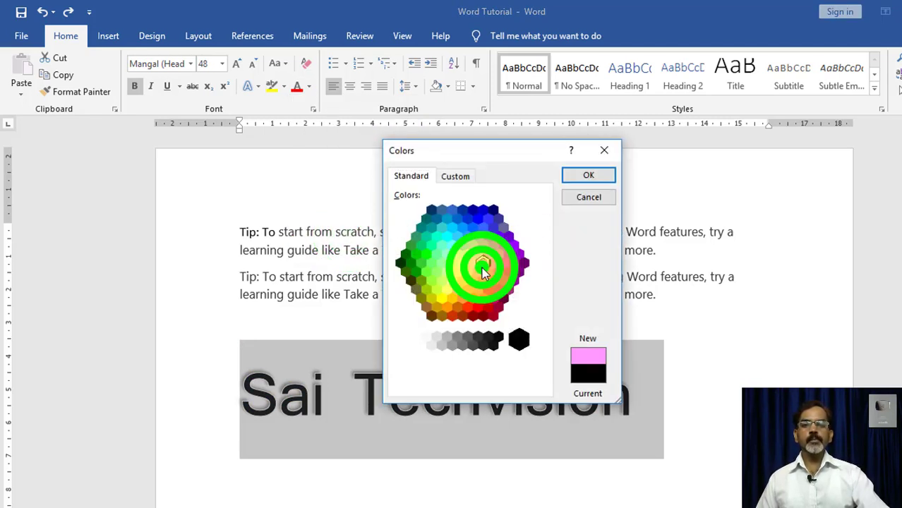
pyautogui.click(455, 176)
pyautogui.moveTo(537, 254); pyautogui.dragTo(535, 222)
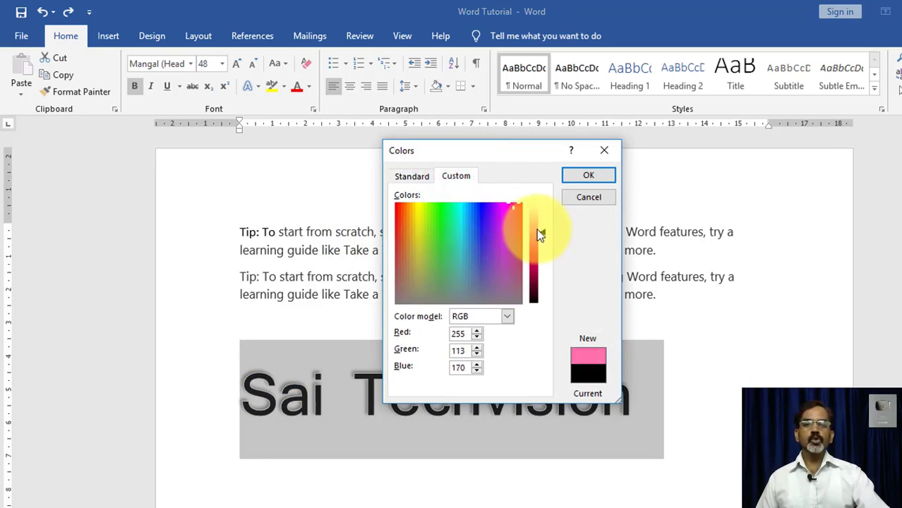
pyautogui.moveTo(483, 208); pyautogui.dragTo(427, 275)
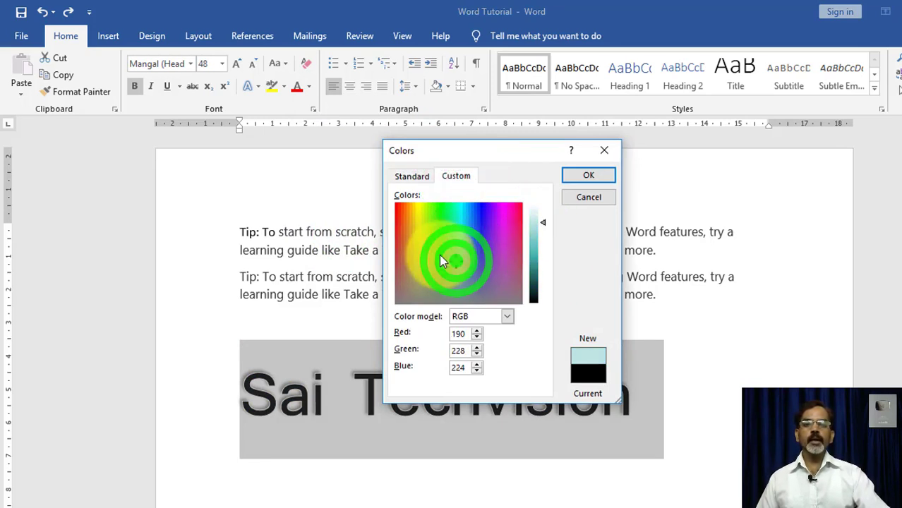
pyautogui.click(459, 279)
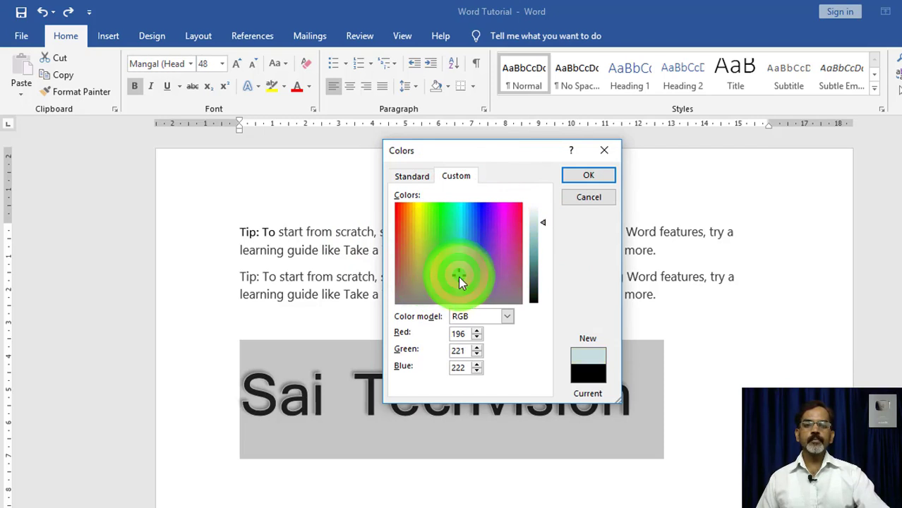
pyautogui.click(482, 251)
pyautogui.click(480, 240)
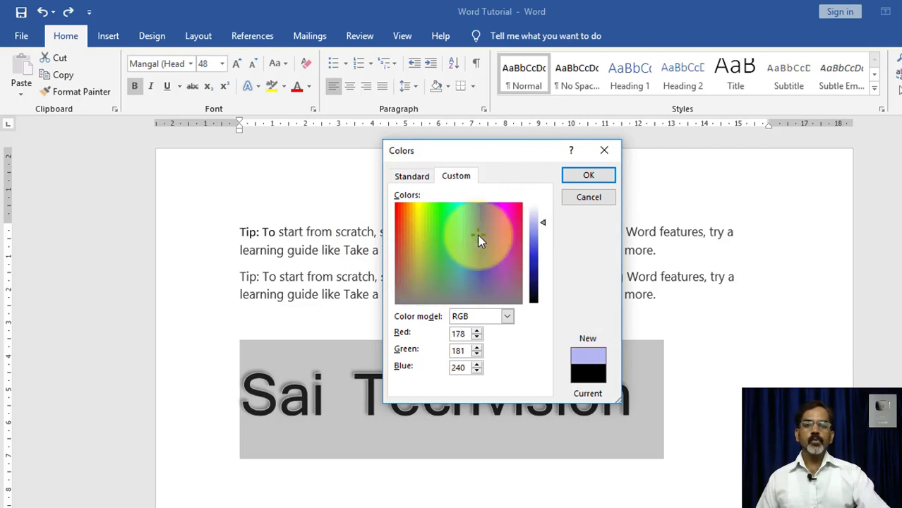
pyautogui.click(479, 214)
pyautogui.moveTo(535, 224)
pyautogui.mouseDown()
pyautogui.moveTo(539, 258)
pyautogui.moveTo(538, 243)
pyautogui.mouseUp()
pyautogui.click(587, 178)
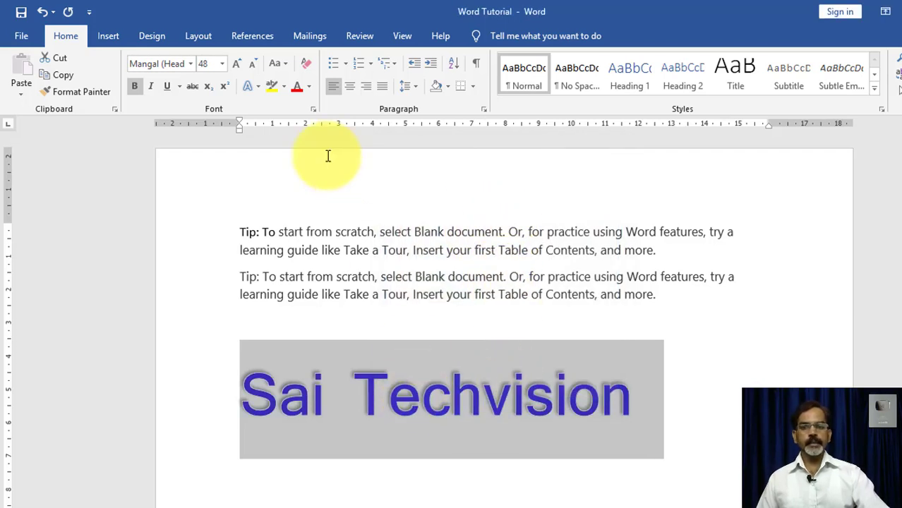
# - Apply a dark blue Dark Variation gradient to the Sai Techvision text
pyautogui.click(308, 85)
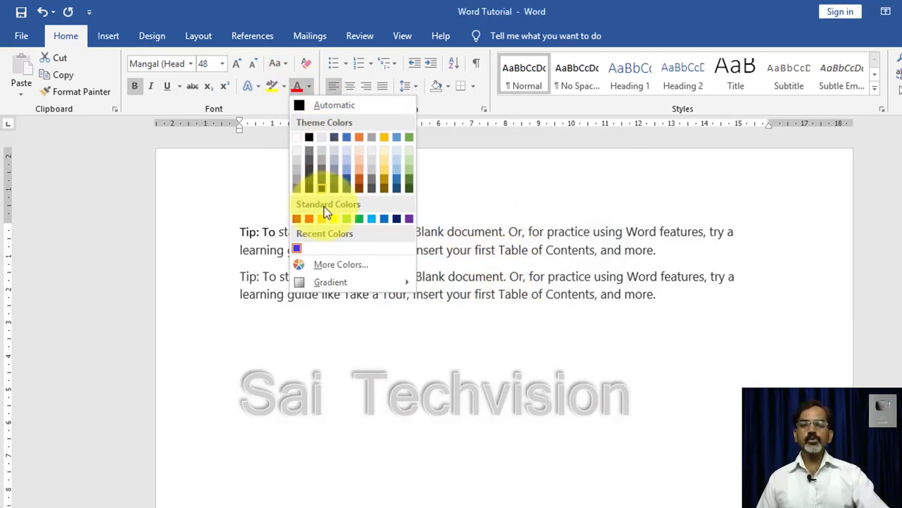
pyautogui.moveTo(329, 279)
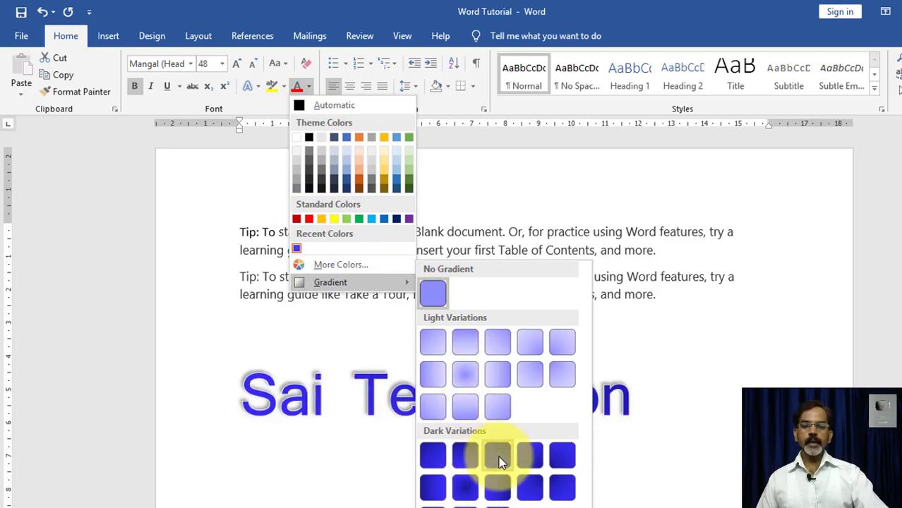
pyautogui.click(464, 485)
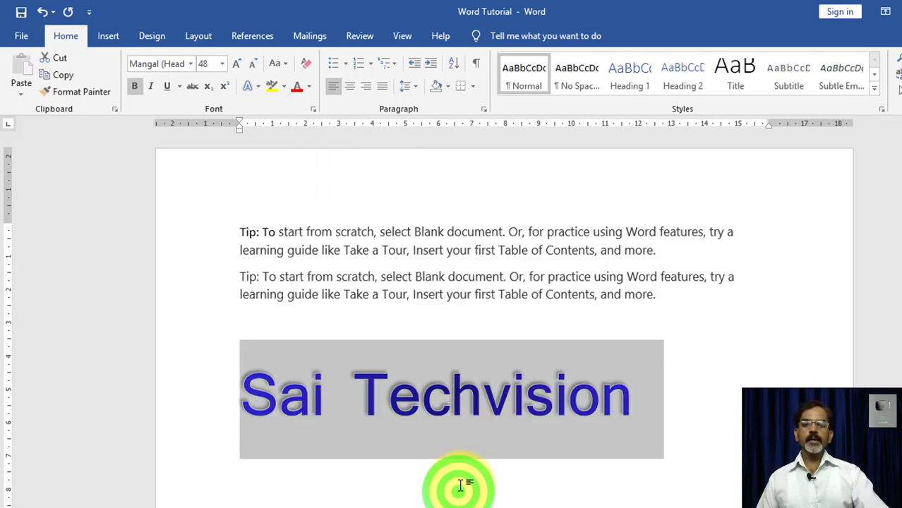
pyautogui.click(449, 409)
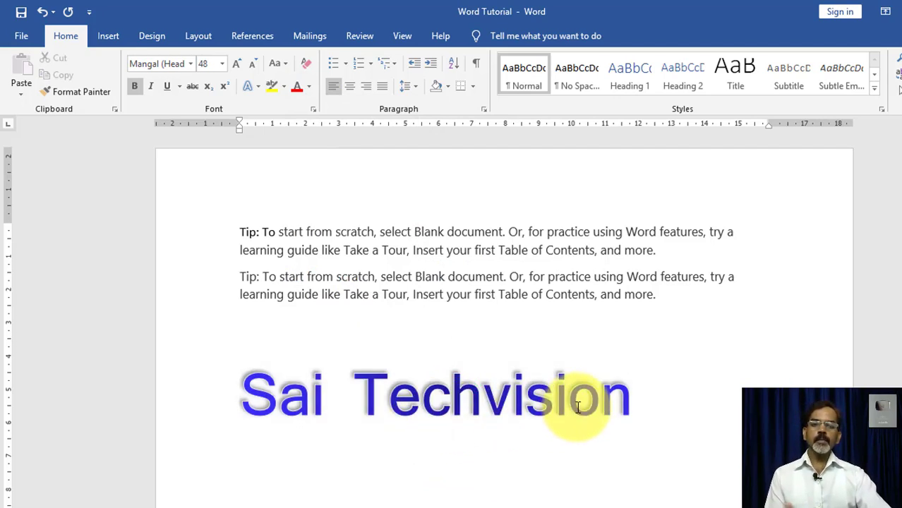
# - Reselect the Sai Techvision heading and change its font colour to red
pyautogui.moveTo(239, 395); pyautogui.dragTo(613, 410)
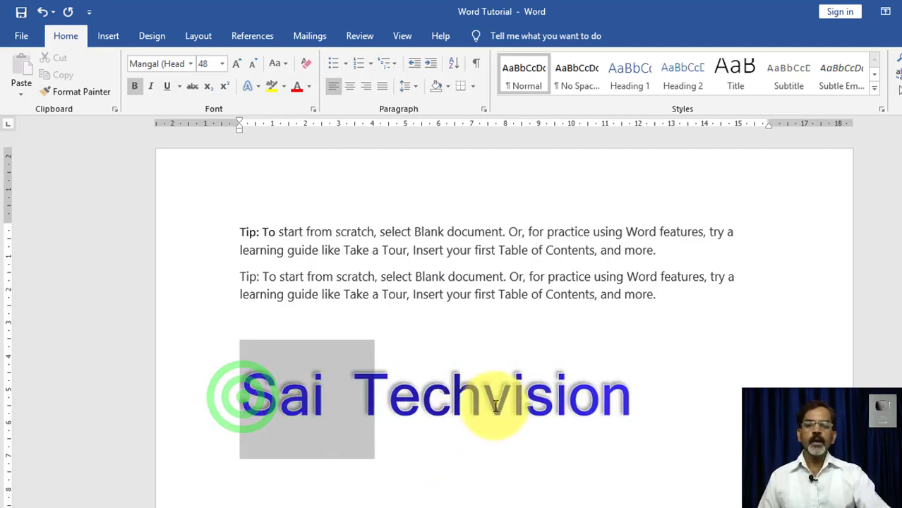
pyautogui.click(308, 88)
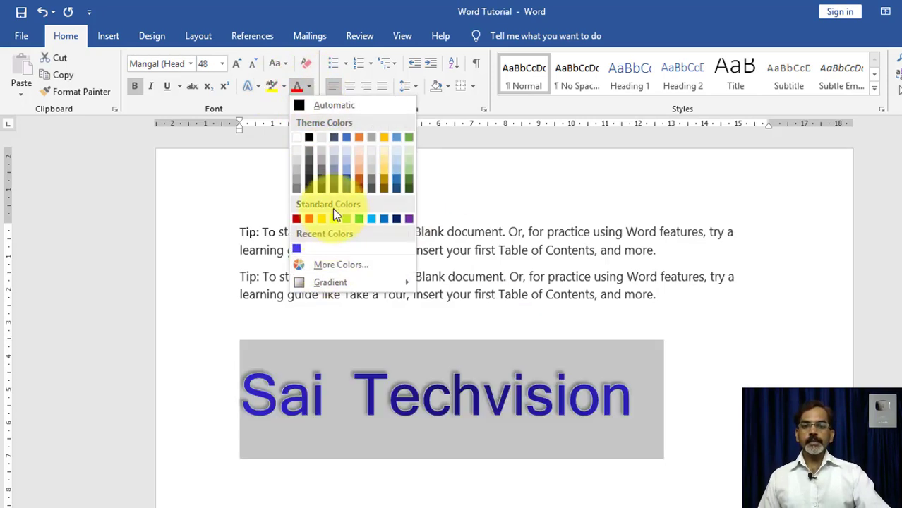
pyautogui.click(300, 86)
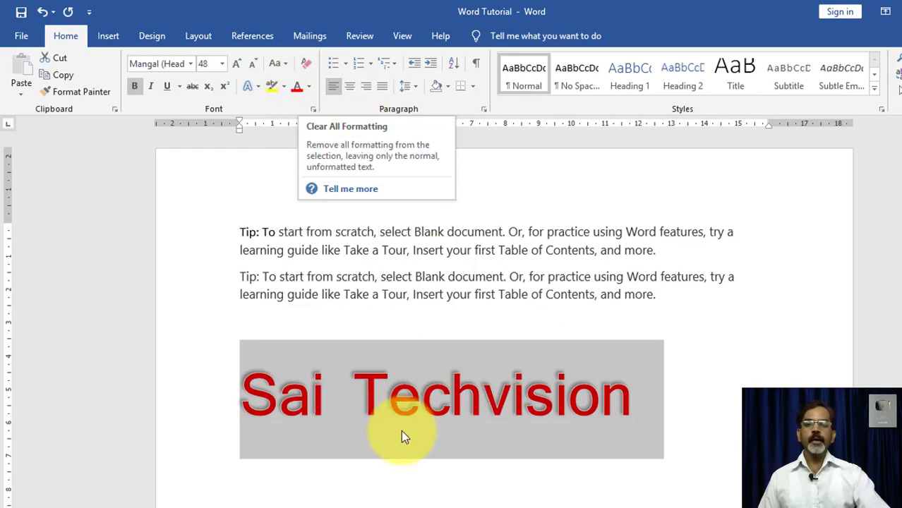
# - Clear all formatting from the red, shadowed heading, leaving plain Calibri (Body) 11 text
pyautogui.click(389, 395)
pyautogui.moveTo(243, 387); pyautogui.dragTo(583, 396)
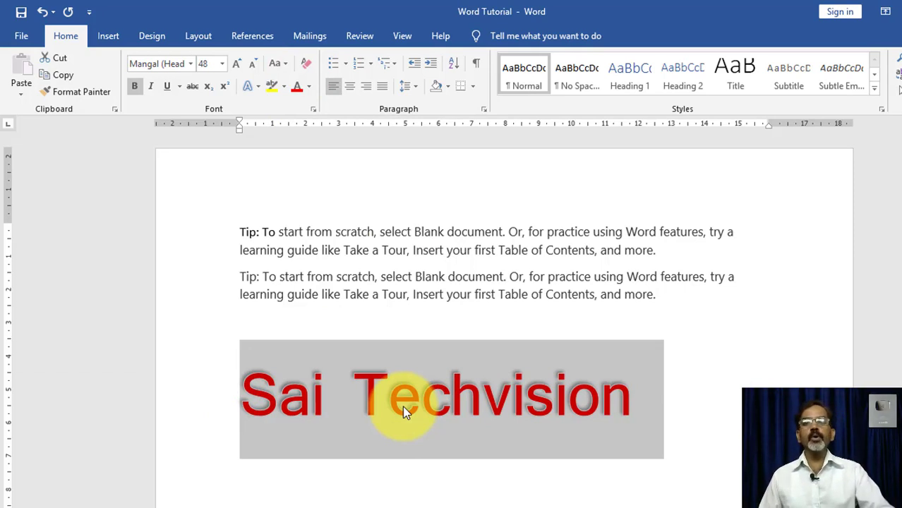
pyautogui.click(307, 66)
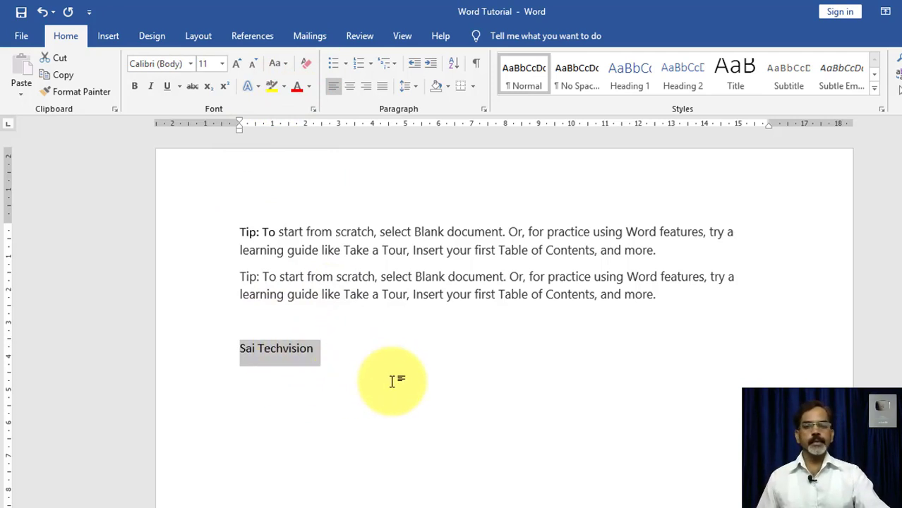
pyautogui.click(336, 347)
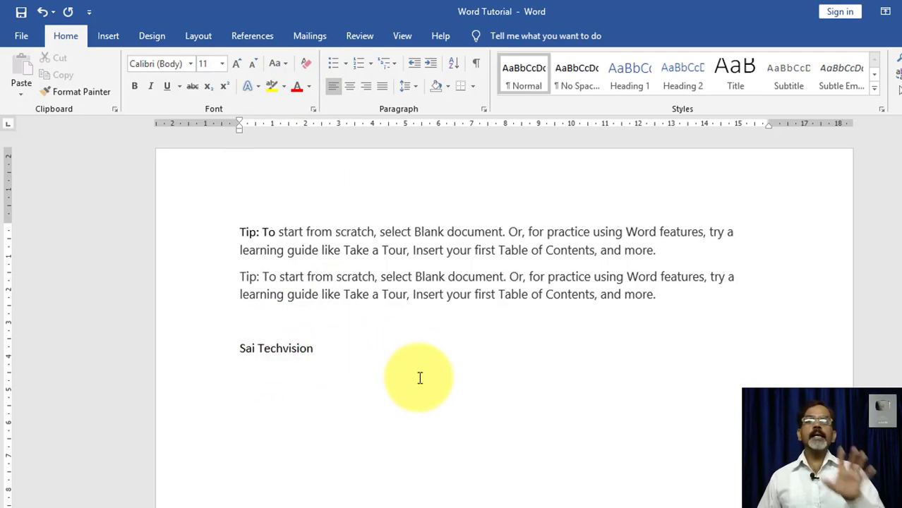